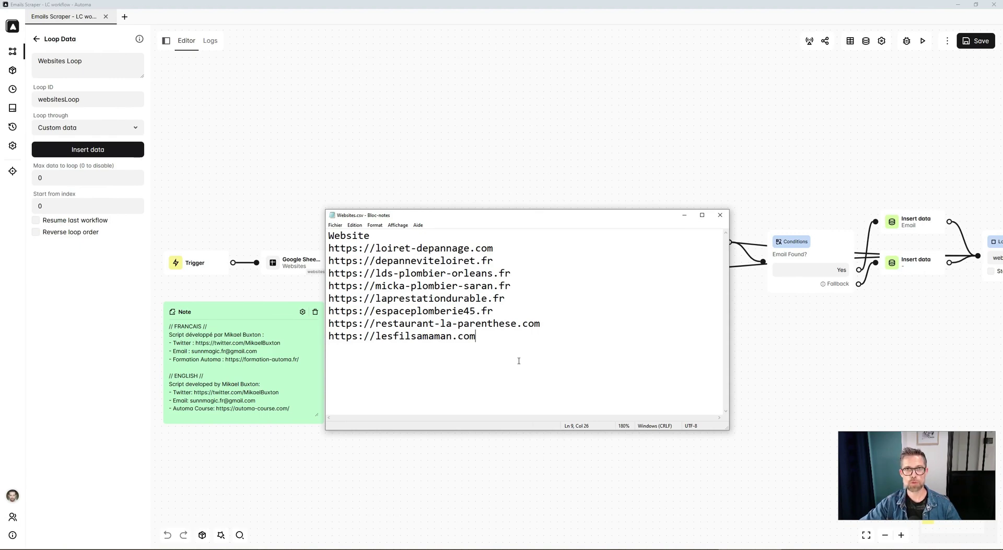
Step: Run the email-scraping workflow and open the resulting emails.csv download
{"action": "left_click", "coordinate": [923, 41]}
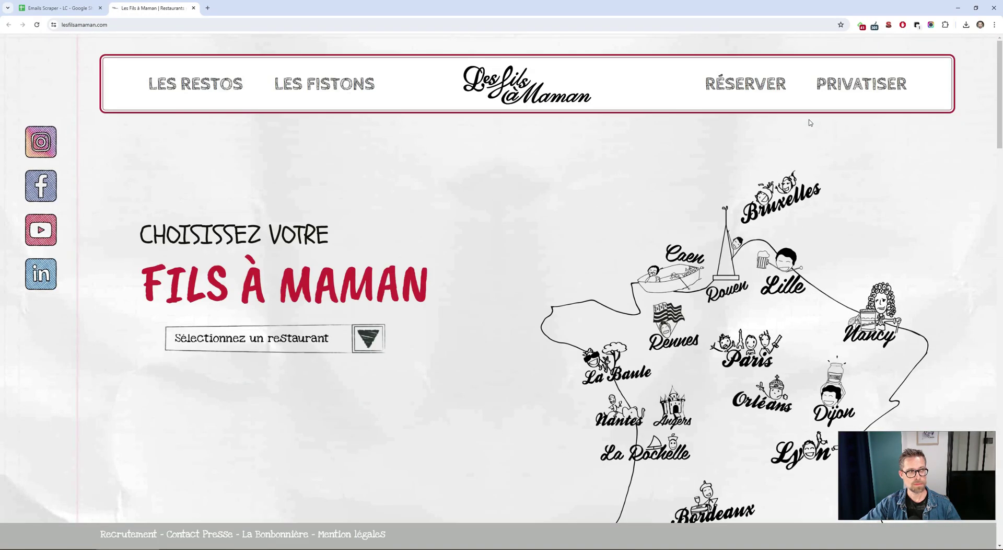
{"action": "left_click", "coordinate": [922, 50]}
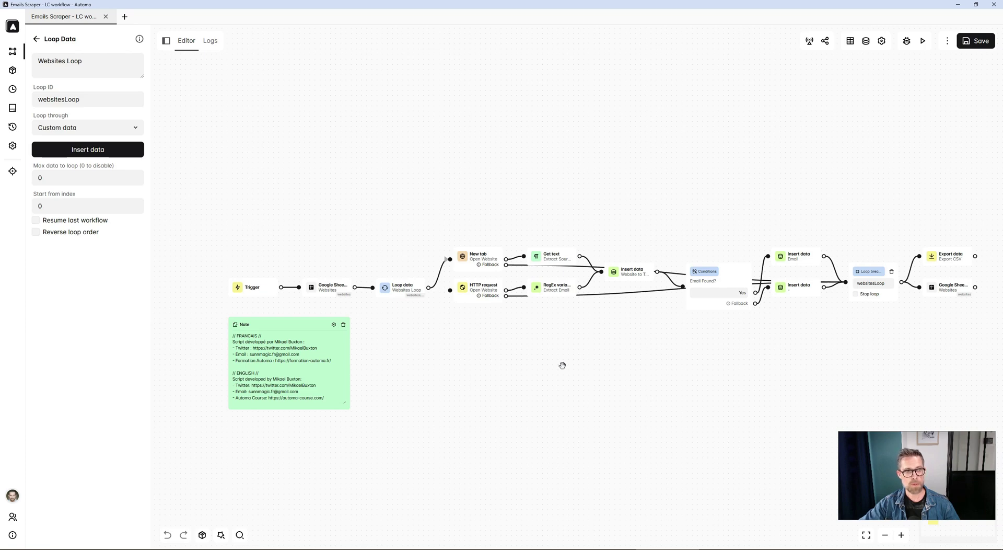
Step: Inspect the Google Sheets node reading Websites and the nodes ending the workflow
{"action": "left_click", "coordinate": [333, 285]}
{"action": "left_click", "coordinate": [950, 286]}
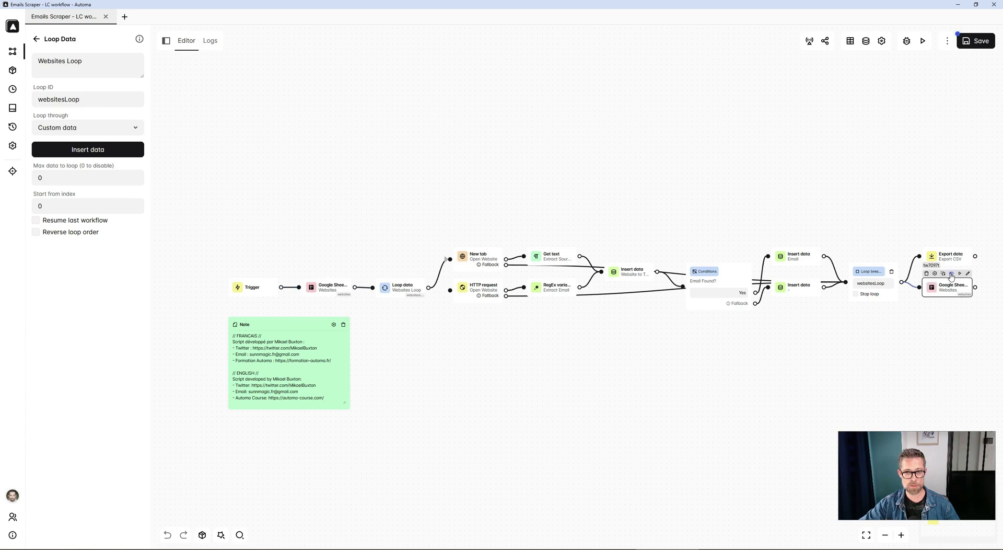
{"action": "left_click", "coordinate": [950, 256]}
Step: Make the Websites Loop read from Google Sheets instead of custom data, save, and check the sheet
{"action": "left_click", "coordinate": [395, 298]}
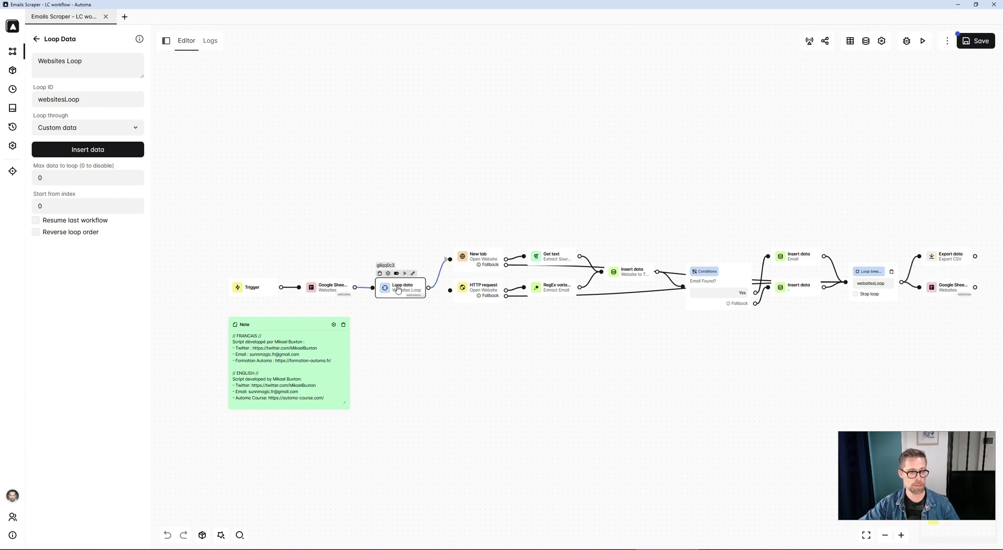
{"action": "left_click", "coordinate": [94, 150]}
{"action": "left_click", "coordinate": [94, 137]}
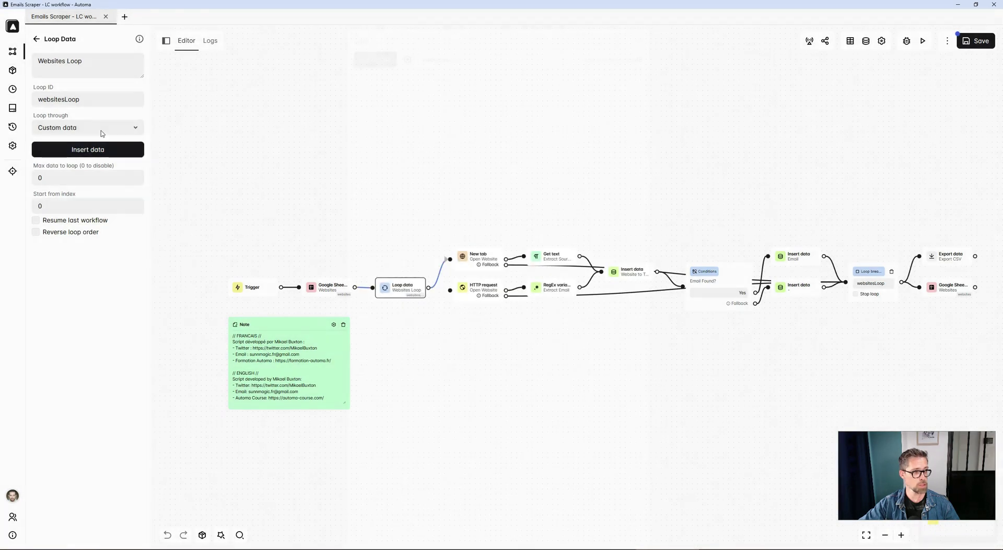
{"action": "left_click", "coordinate": [96, 129]}
{"action": "left_click", "coordinate": [79, 160]}
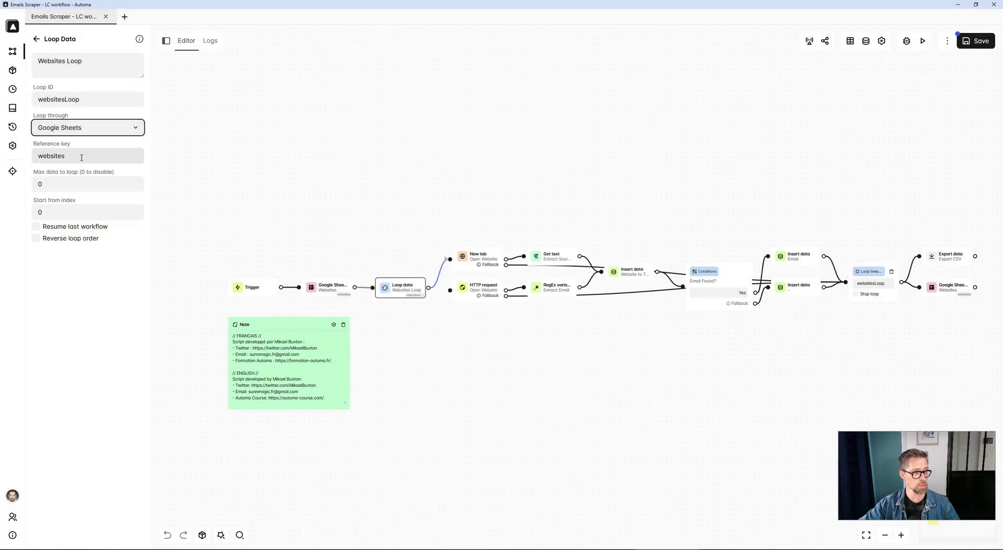
{"action": "left_click", "coordinate": [977, 46]}
{"action": "key", "text": "alt+Tab"}
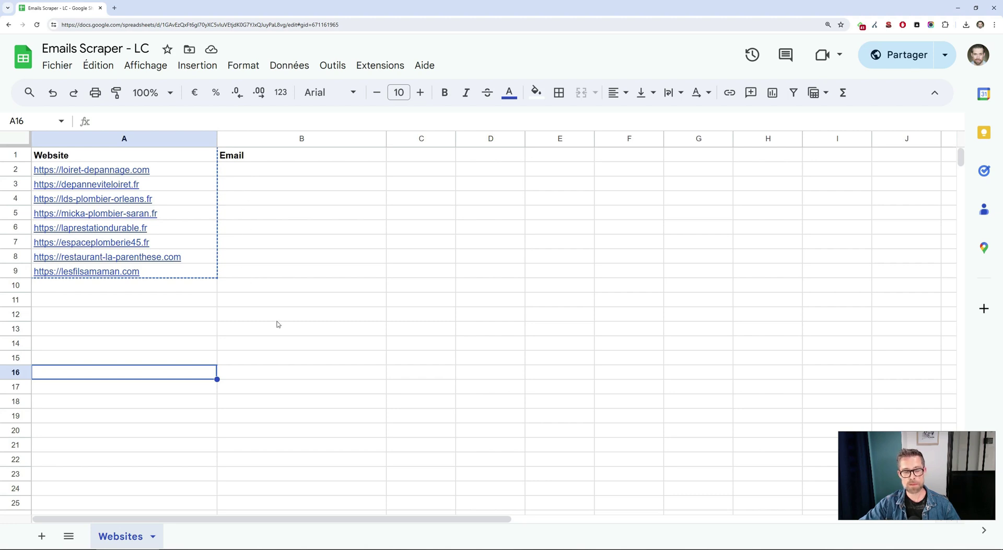
{"action": "key", "text": "alt+Tab"}
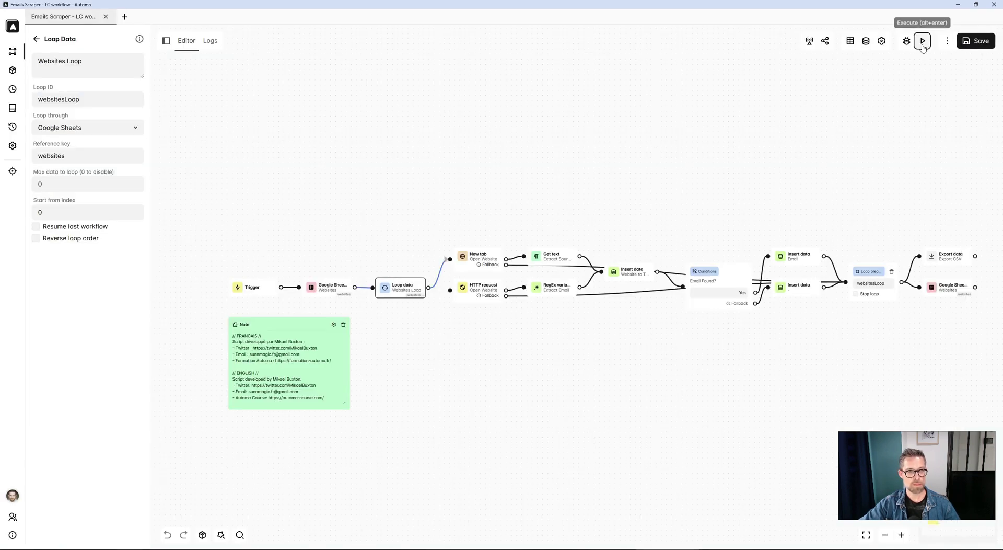
Step: Run the workflow on the sheet's websites and check the emails written into column B
{"action": "left_click", "coordinate": [922, 45]}
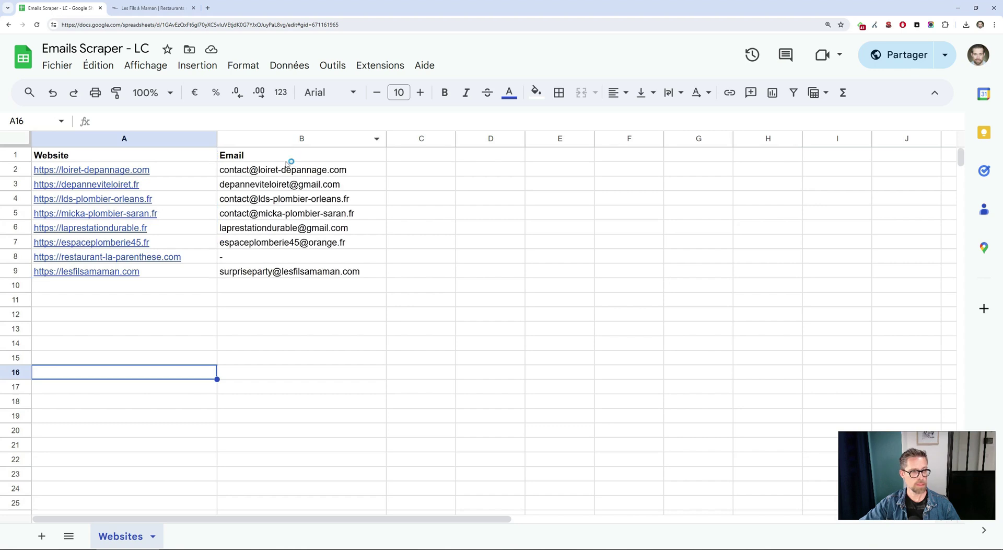
{"action": "mouse_move", "coordinate": [296, 173]}
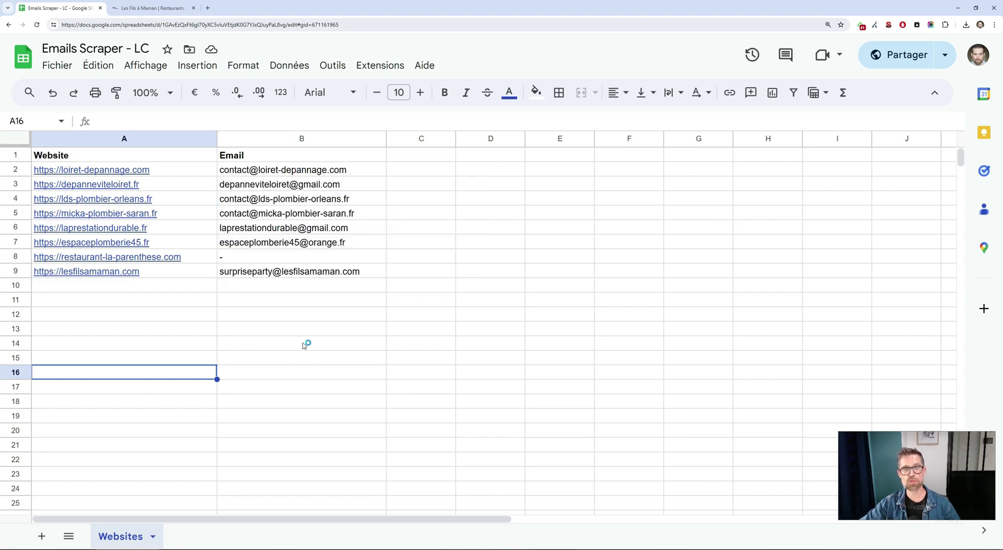
{"action": "key", "text": "alt+Tab"}
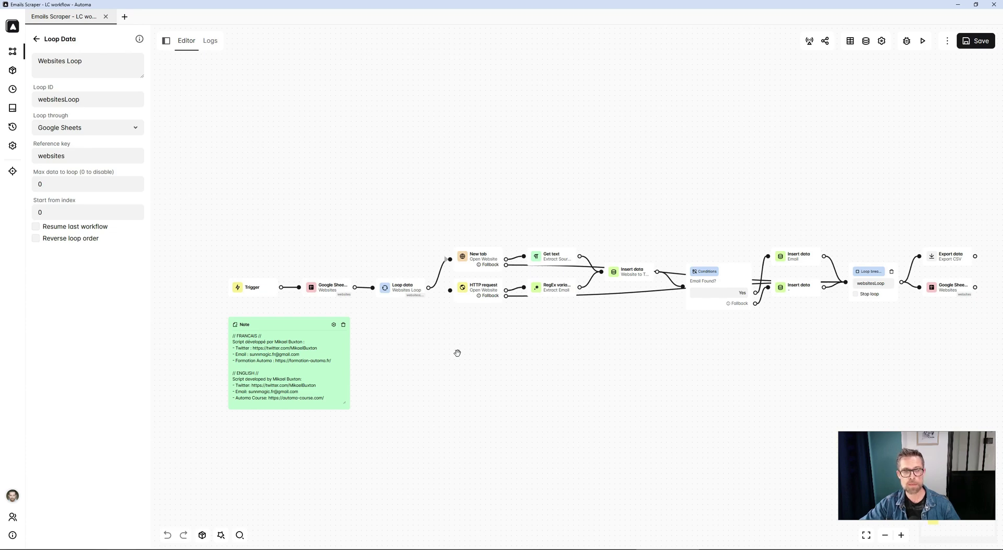
Step: Replace the Loop data to New tab link with a link from Loop data to HTTP request
{"action": "left_click", "coordinate": [438, 273]}
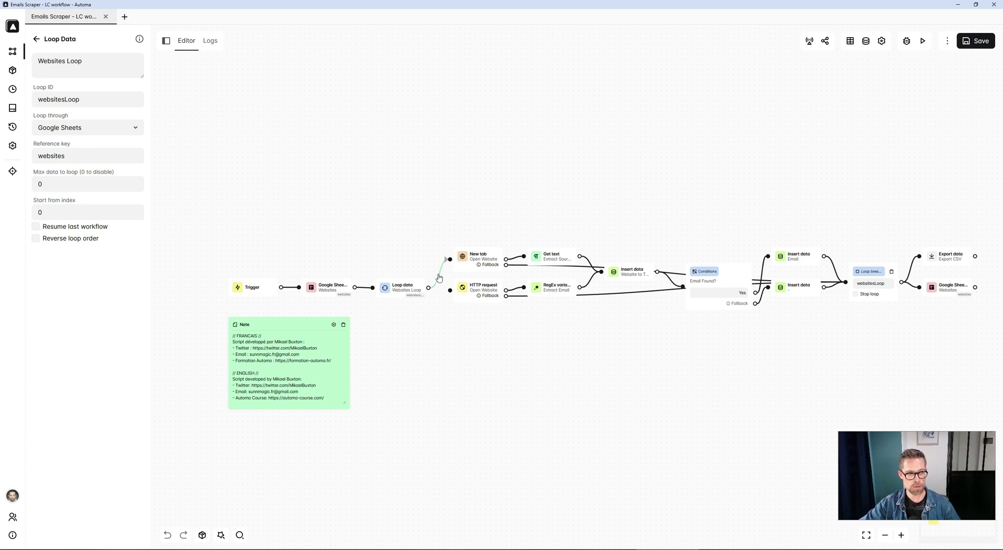
{"action": "key", "text": "Delete"}
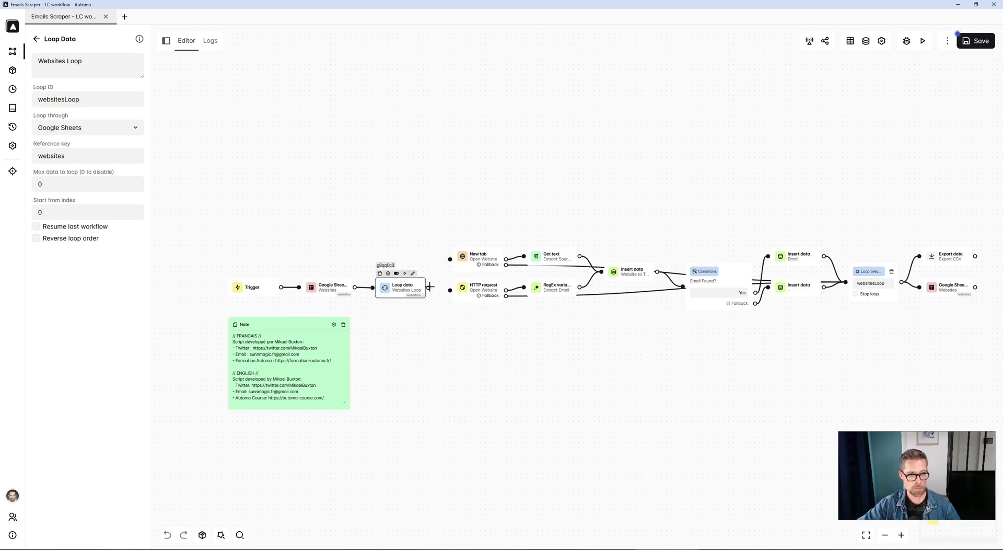
{"action": "left_click_drag", "start_coordinate": [428, 287], "coordinate": [450, 290]}
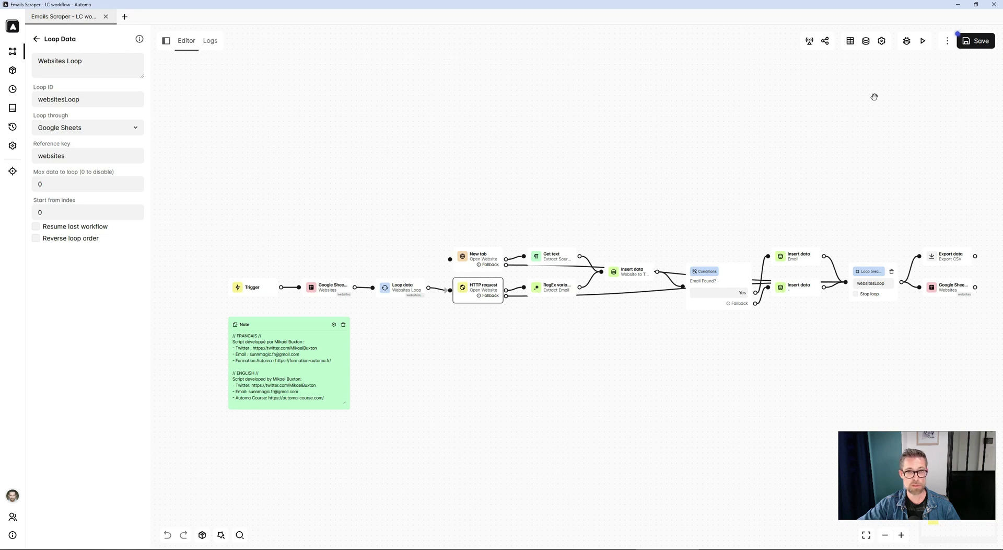
{"action": "left_click", "coordinate": [910, 140]}
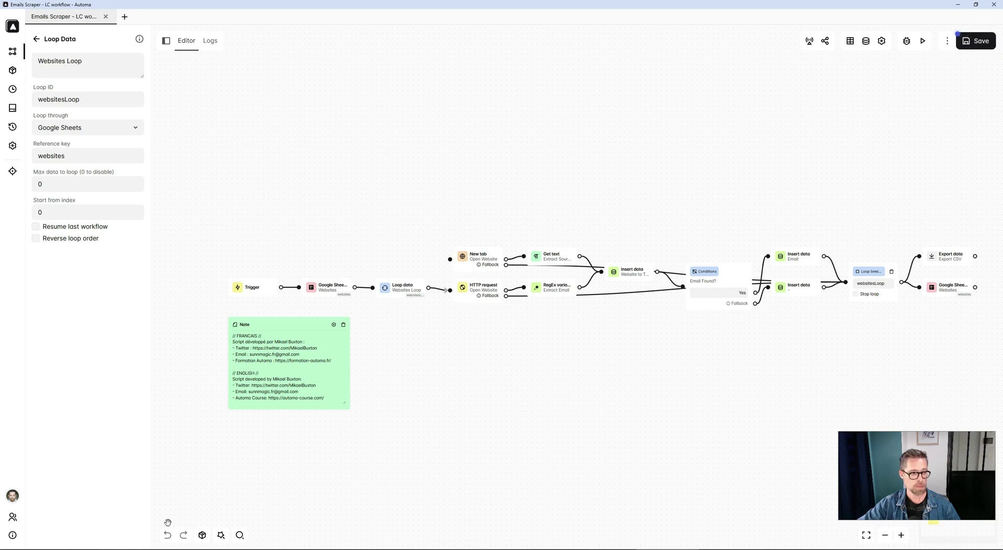
{"action": "key", "text": "alt+Tab"}
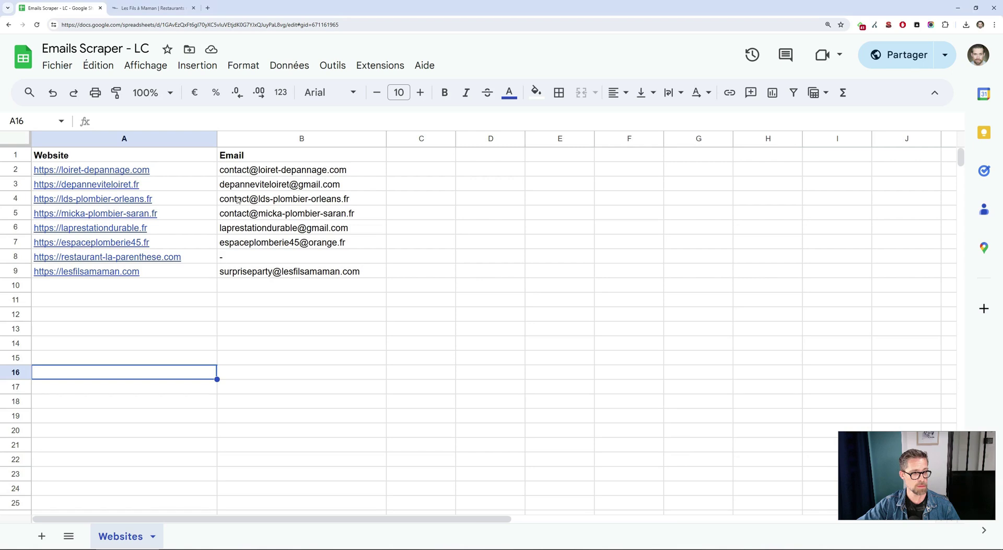
Step: Clear the scraped emails in cells B2:B9 of the Emails Scraper sheet
{"action": "left_click_drag", "start_coordinate": [251, 170], "coordinate": [253, 275]}
{"action": "key", "text": "Delete"}
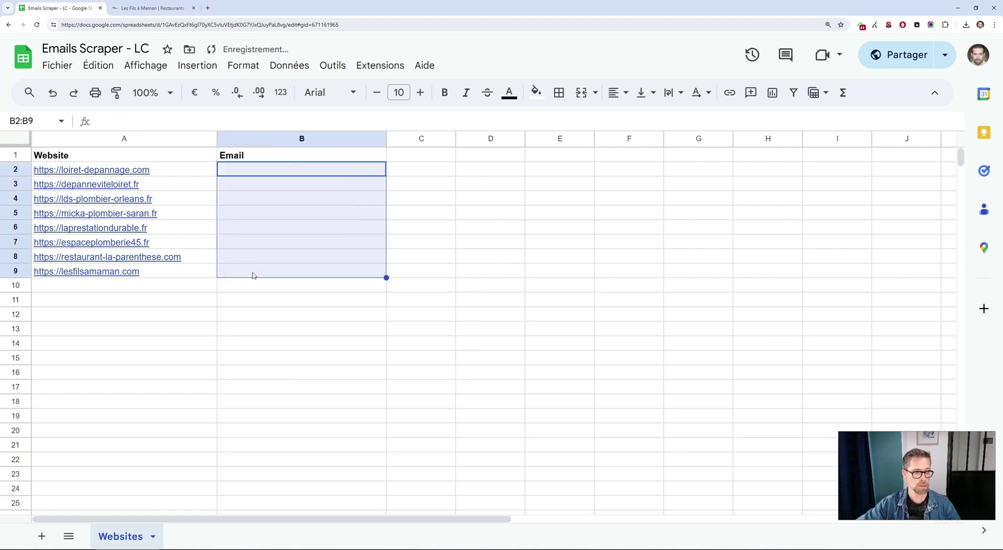
{"action": "left_click", "coordinate": [207, 301]}
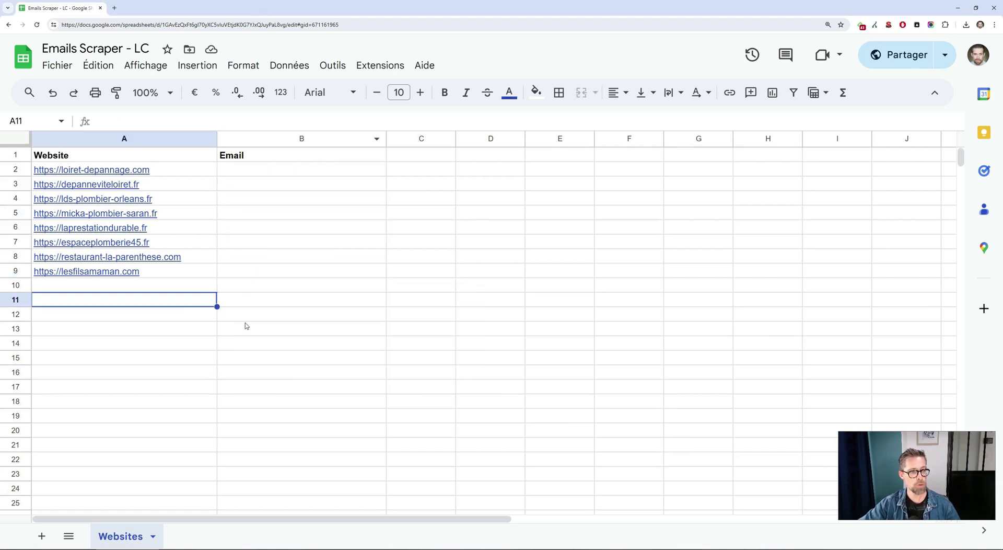
{"action": "key", "text": "alt+Tab"}
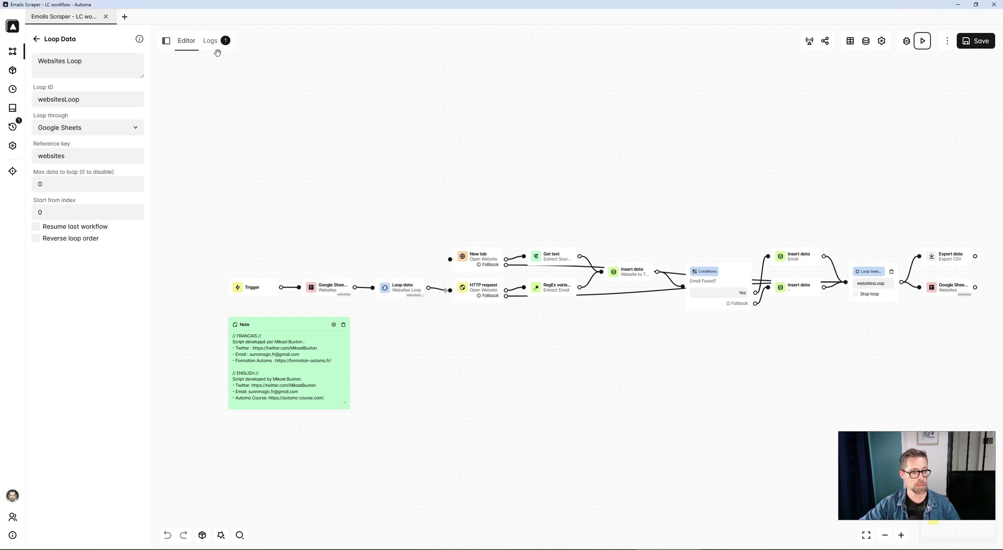
Step: Review the refilled Email column after the rerun, starting from B2
{"action": "key", "text": "alt+Tab"}
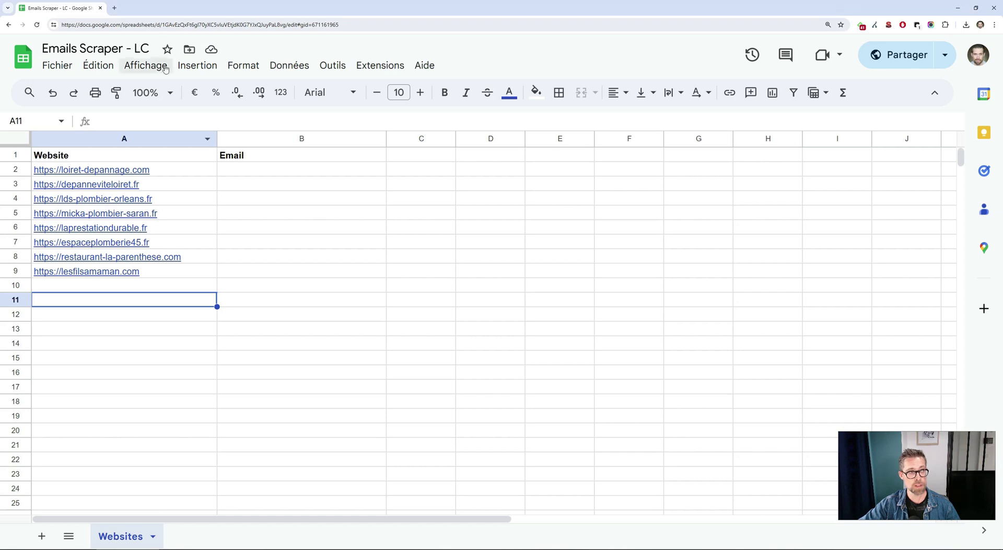
{"action": "left_click", "coordinate": [428, 257]}
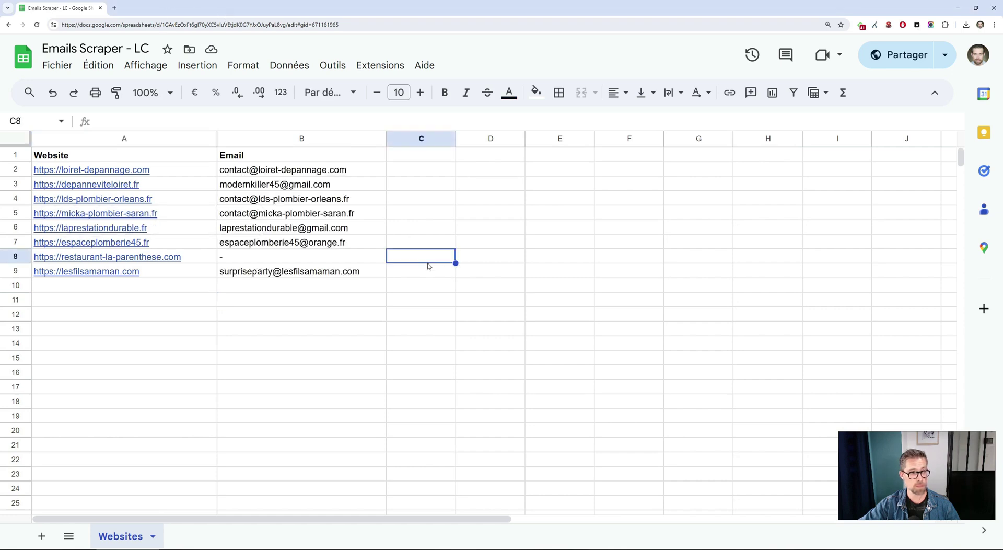
{"action": "mouse_move", "coordinate": [320, 271]}
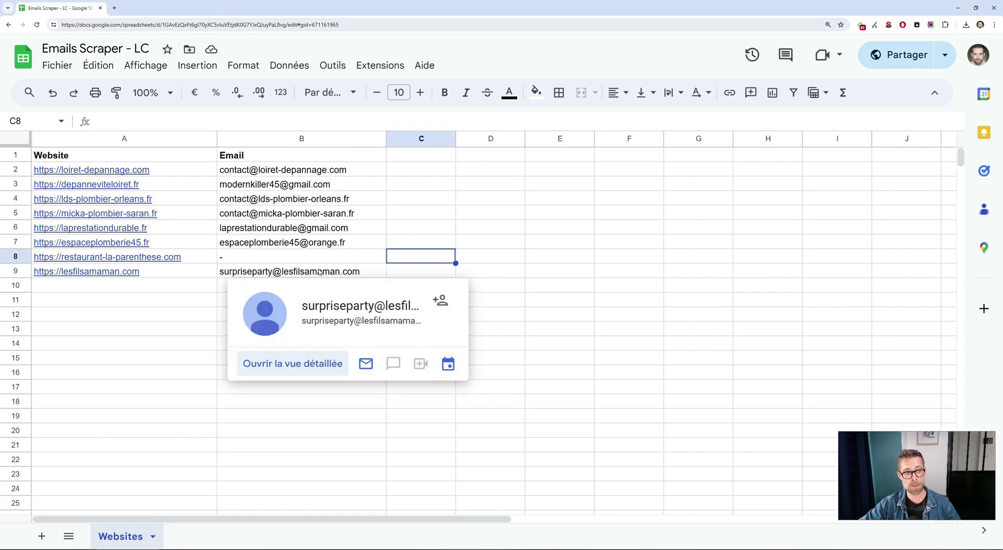
{"action": "left_click", "coordinate": [174, 319]}
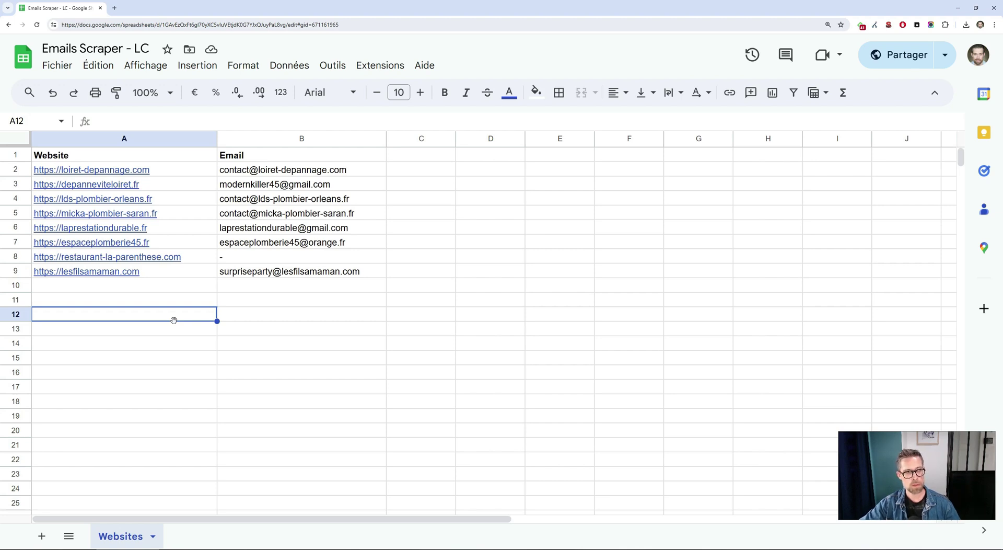
{"action": "left_click", "coordinate": [350, 173]}
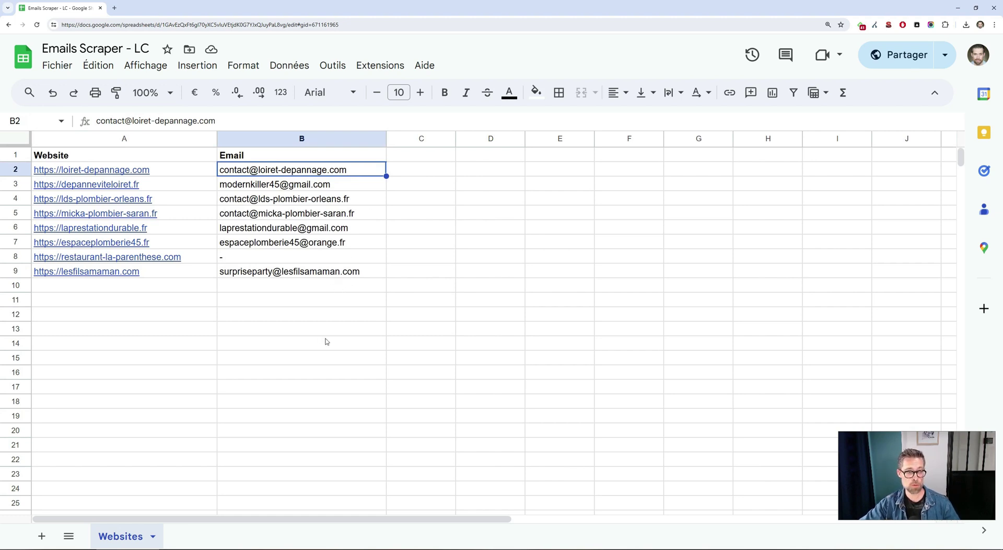
{"action": "key", "text": "alt+Tab"}
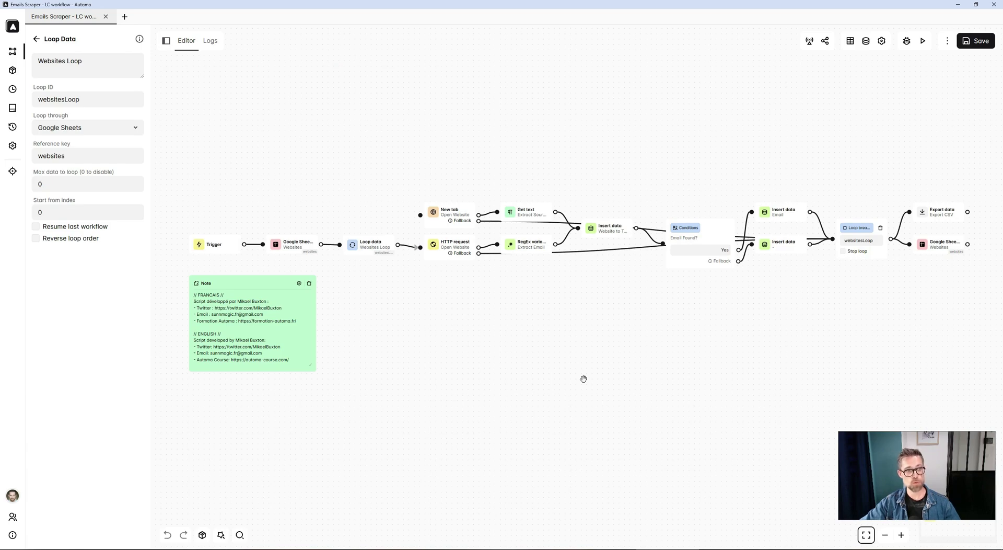
Step: Select the Spreadsheet Id in the Google Sheets block's settings
{"action": "left_click_drag", "start_coordinate": [350, 343], "coordinate": [578, 470]}
{"action": "scroll", "coordinate": [569, 438], "scroll_direction": "up", "scroll_amount": 3}
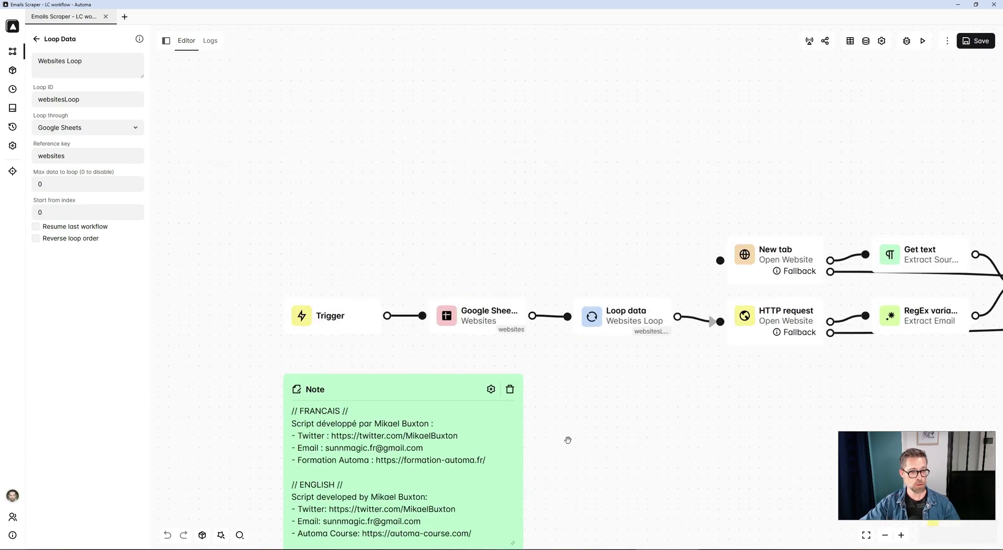
{"action": "left_click_drag", "start_coordinate": [586, 394], "coordinate": [493, 324]}
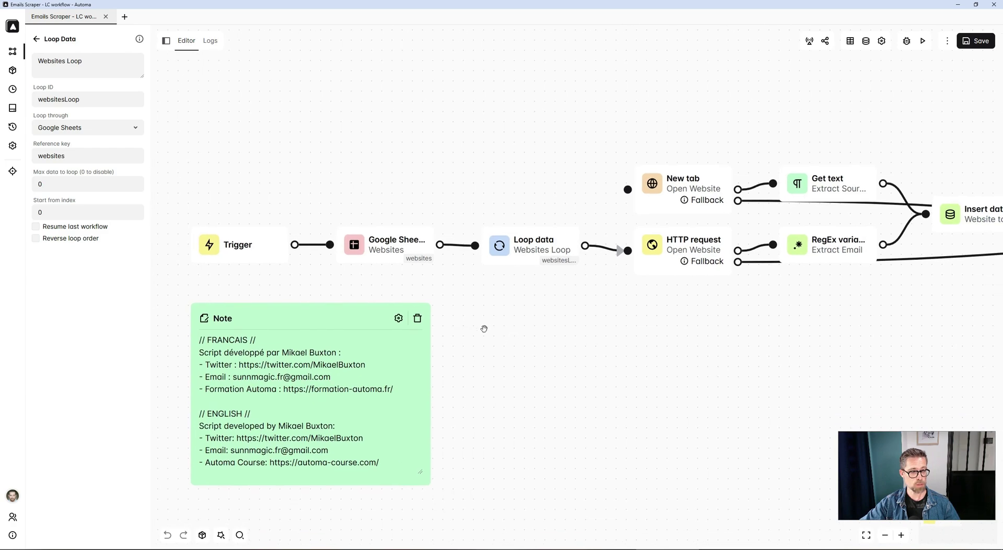
{"action": "left_click", "coordinate": [382, 249]}
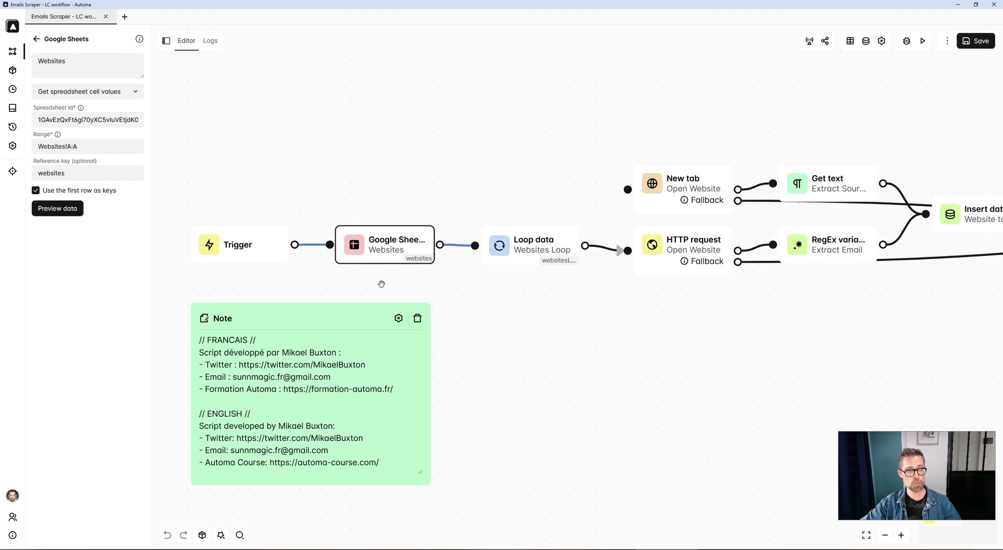
{"action": "left_click_drag", "start_coordinate": [111, 119], "coordinate": [182, 122]}
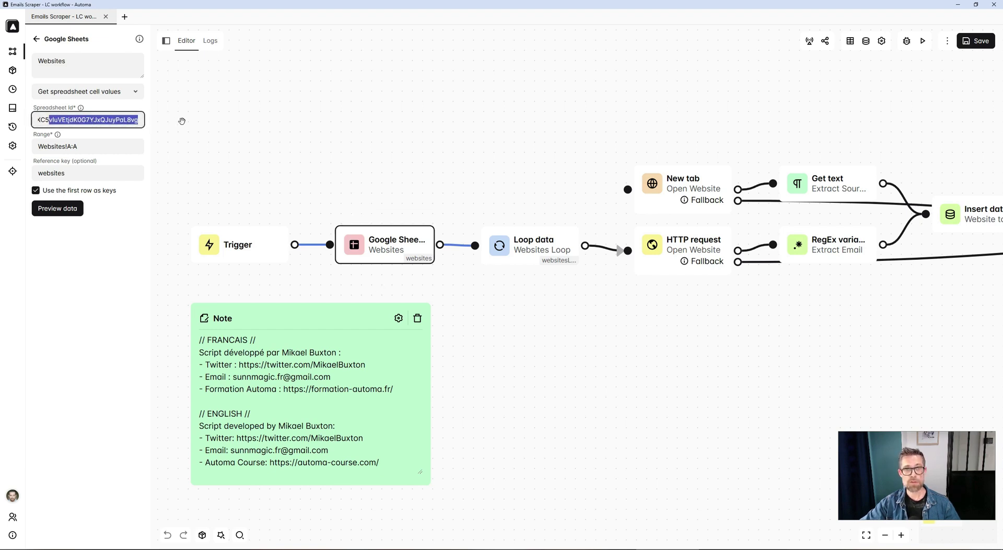
Step: Compare the sheet's website list in column A with the Loop data block's settings
{"action": "key", "text": "alt+Tab"}
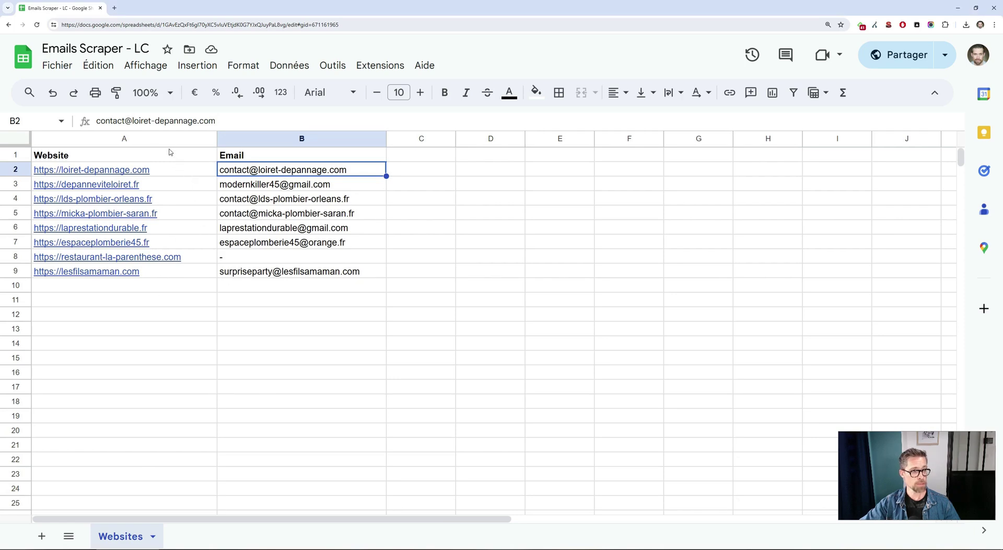
{"action": "left_click_drag", "start_coordinate": [173, 155], "coordinate": [172, 271]}
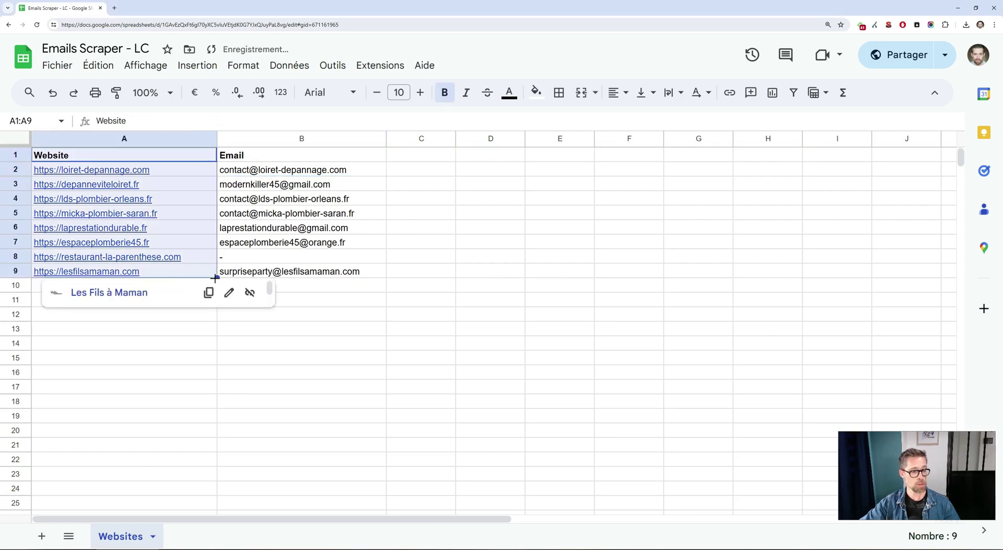
{"action": "key", "text": "alt+Tab"}
{"action": "left_click", "coordinate": [444, 269]}
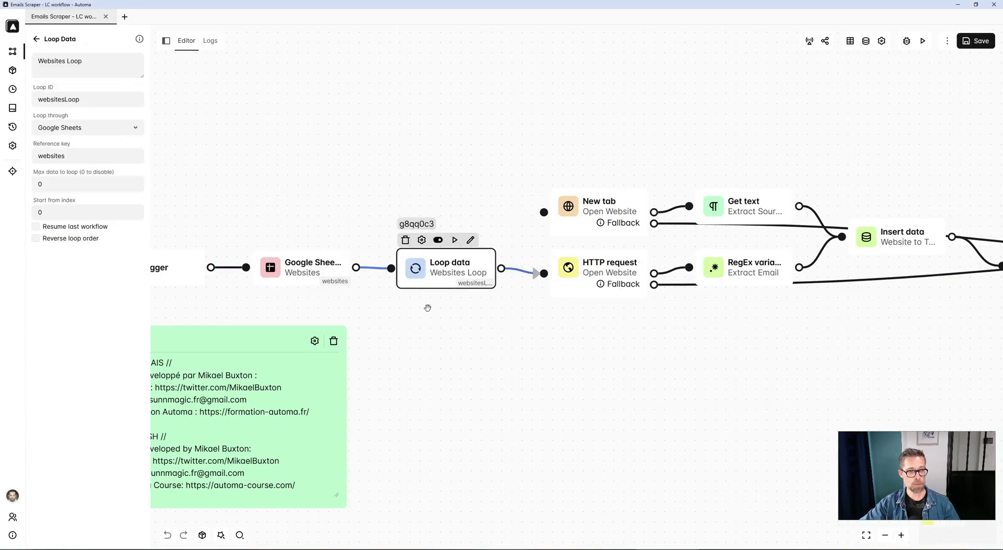
{"action": "key", "text": "alt+Tab"}
{"action": "left_click", "coordinate": [193, 212]}
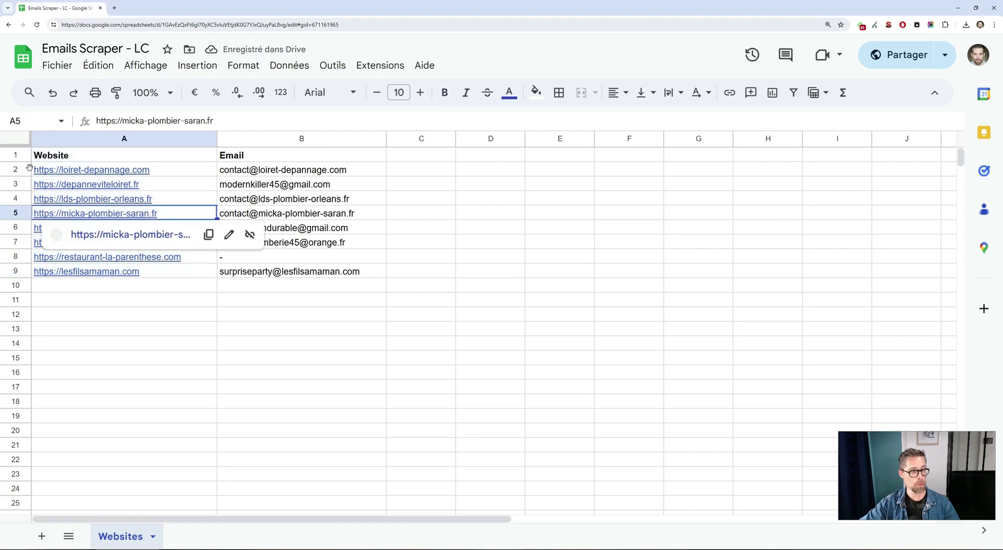
{"action": "left_click", "coordinate": [95, 329]}
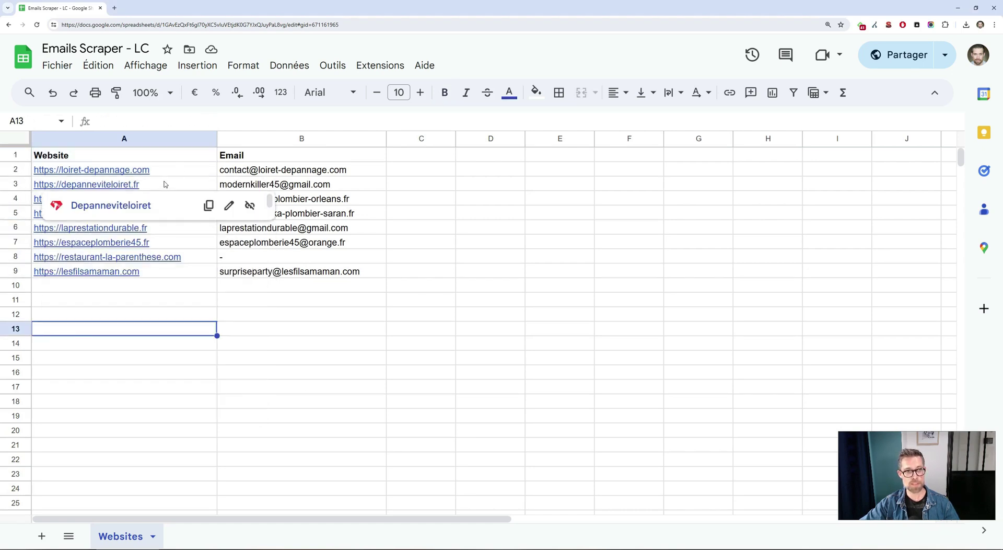
Step: Delete the Loop data to HTTP request link and connect Loop data to New tab
{"action": "key", "text": "alt+Tab"}
{"action": "left_click_drag", "start_coordinate": [518, 297], "coordinate": [435, 302]}
{"action": "key", "text": "Delete"}
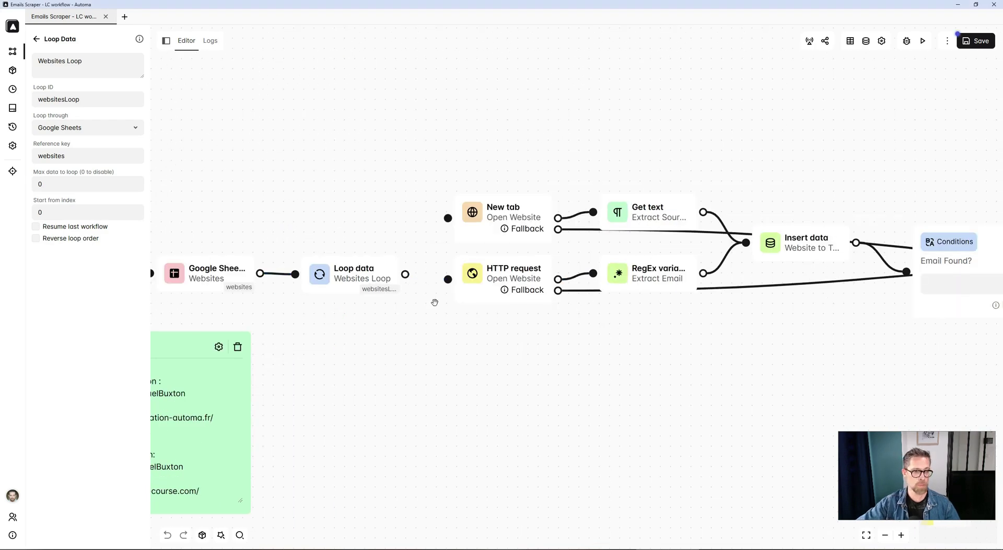
{"action": "left_click_drag", "start_coordinate": [406, 273], "coordinate": [448, 218]}
Step: Inspect the New tab block's URL, {{loopData.websitesLoop.Website}}
{"action": "double_click", "coordinate": [499, 217]}
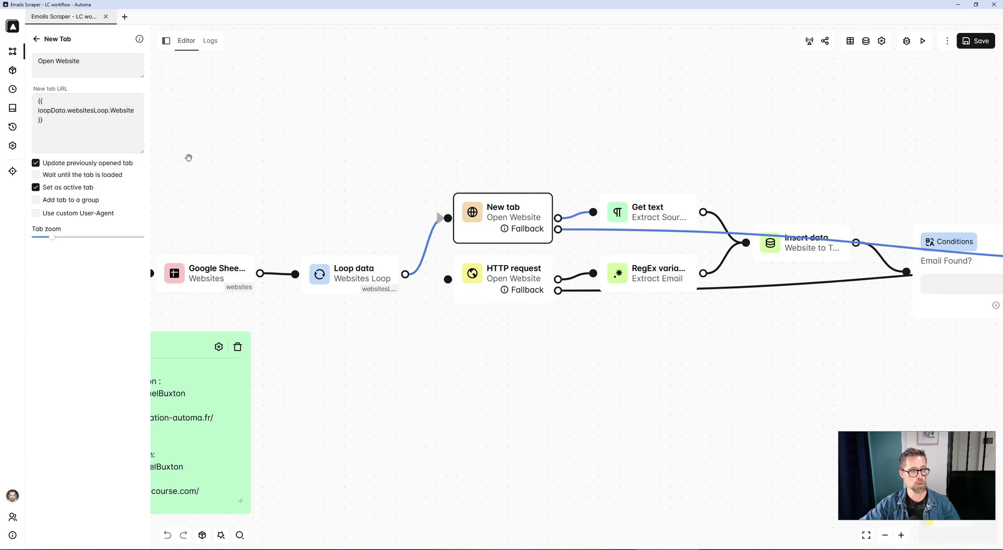
{"action": "key", "text": "ctrl+a"}
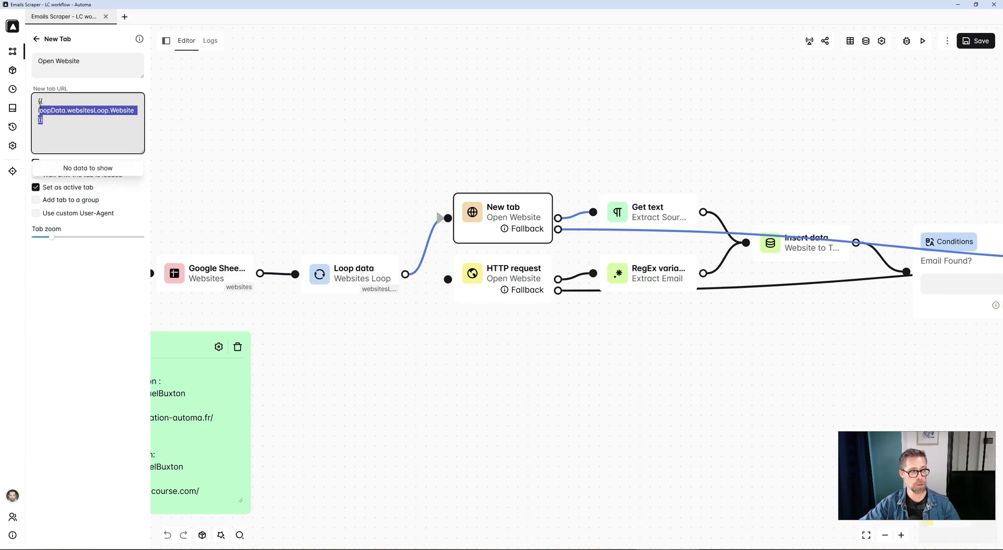
{"action": "left_click_drag", "start_coordinate": [666, 369], "coordinate": [551, 450]}
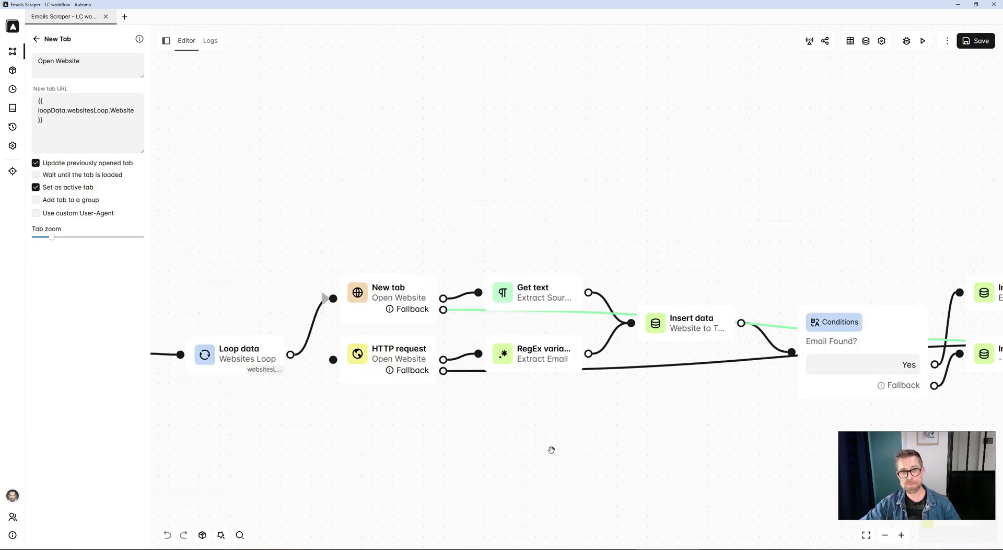
{"action": "scroll", "coordinate": [551, 449], "scroll_direction": "down", "scroll_amount": 3}
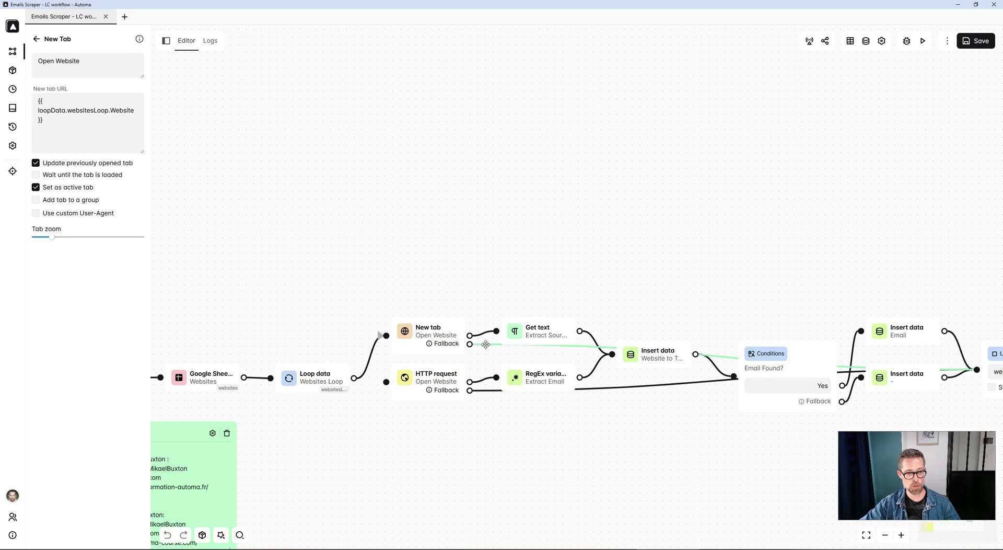
{"action": "scroll", "coordinate": [295, 456], "scroll_direction": "right", "scroll_amount": 5}
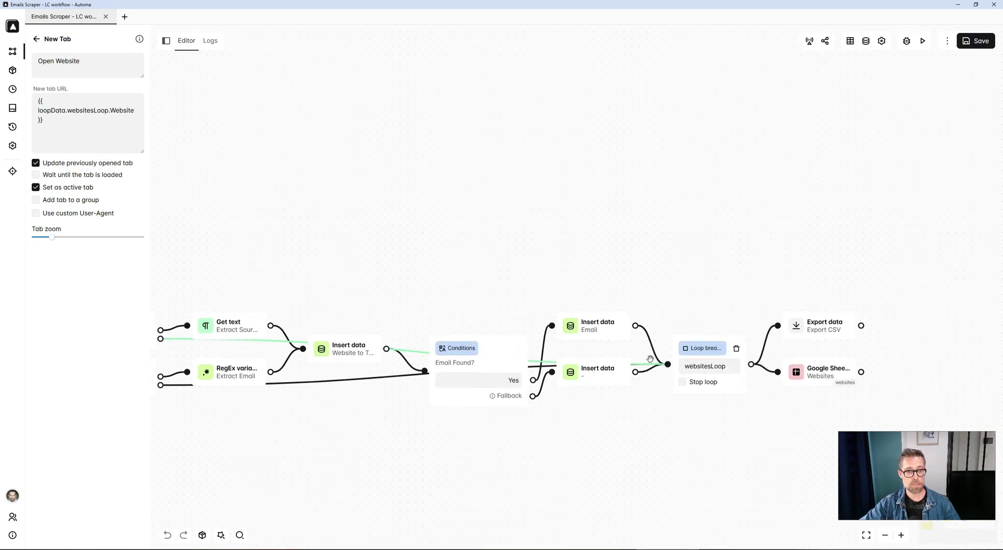
{"action": "scroll", "coordinate": [513, 434], "scroll_direction": "left", "scroll_amount": 5}
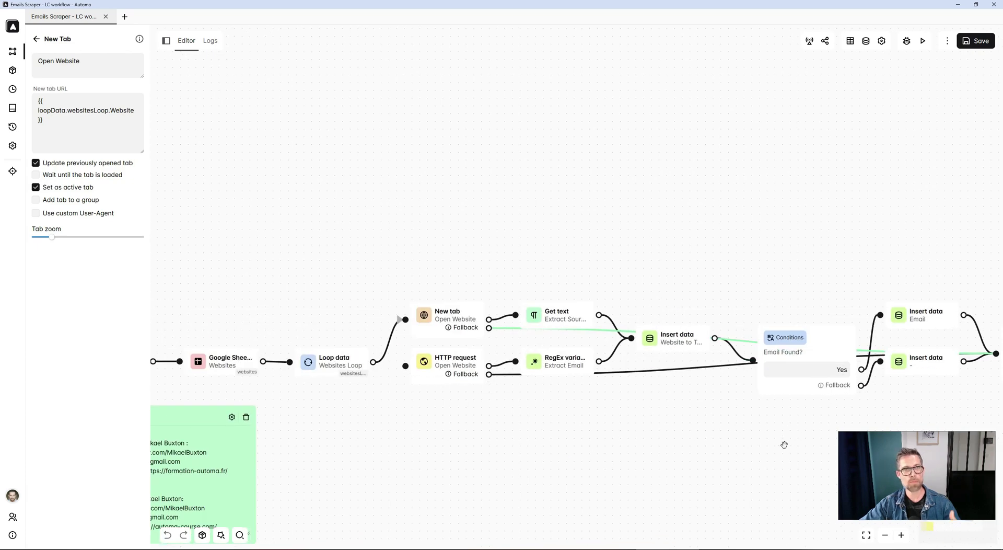
{"action": "scroll", "coordinate": [562, 442], "scroll_direction": "up", "scroll_amount": 1}
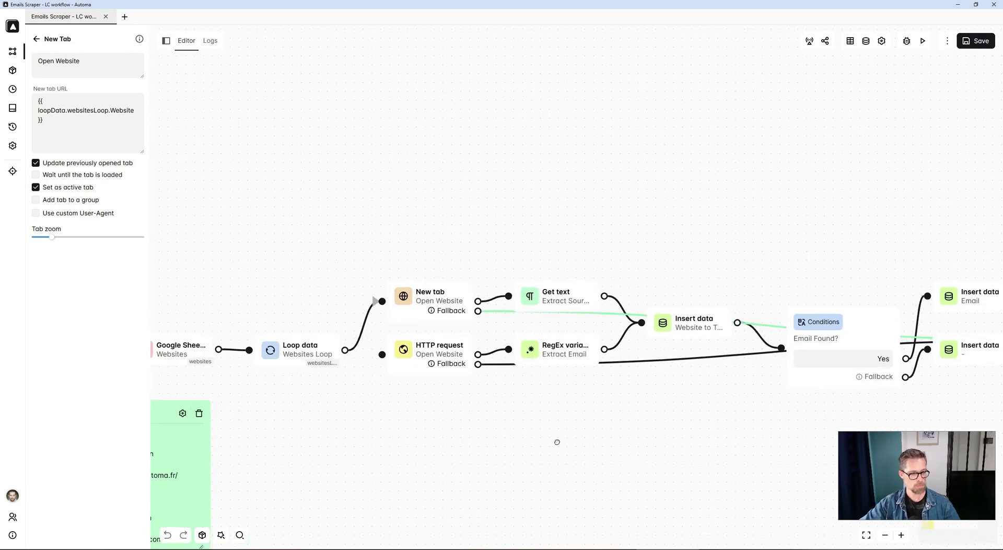
Step: Inspect the Get text block's email regex on the page body and its variable body
{"action": "left_click", "coordinate": [548, 296]}
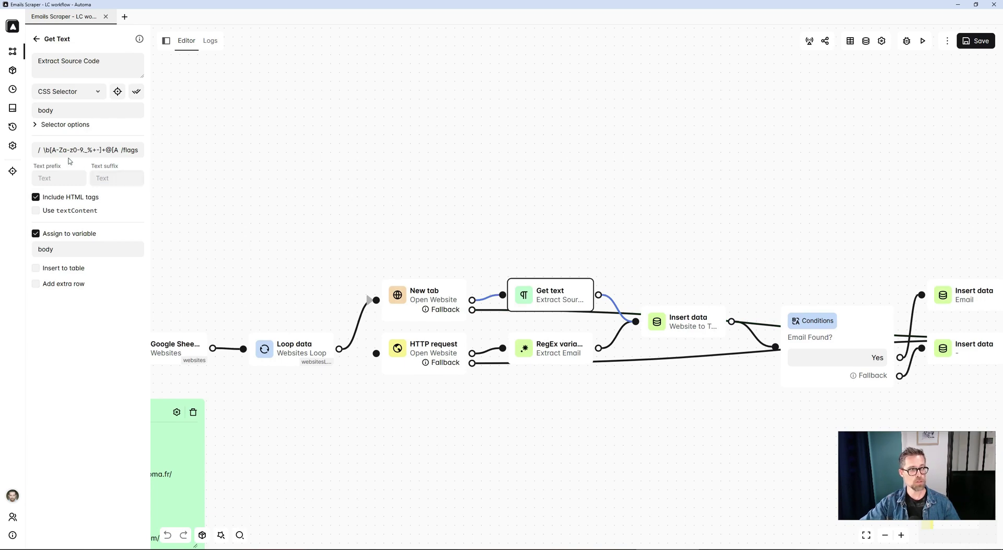
{"action": "left_click_drag", "start_coordinate": [43, 150], "coordinate": [118, 151]}
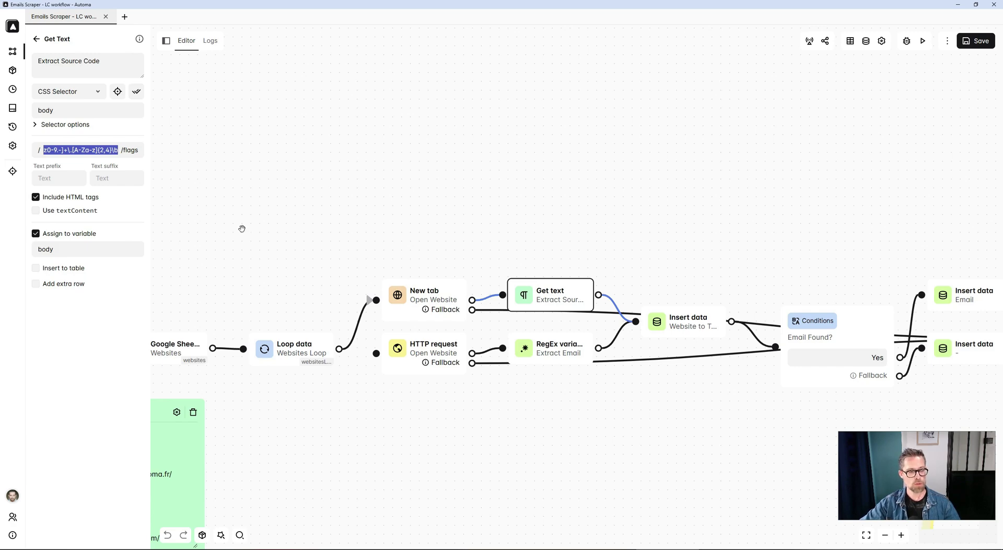
{"action": "left_click", "coordinate": [87, 253]}
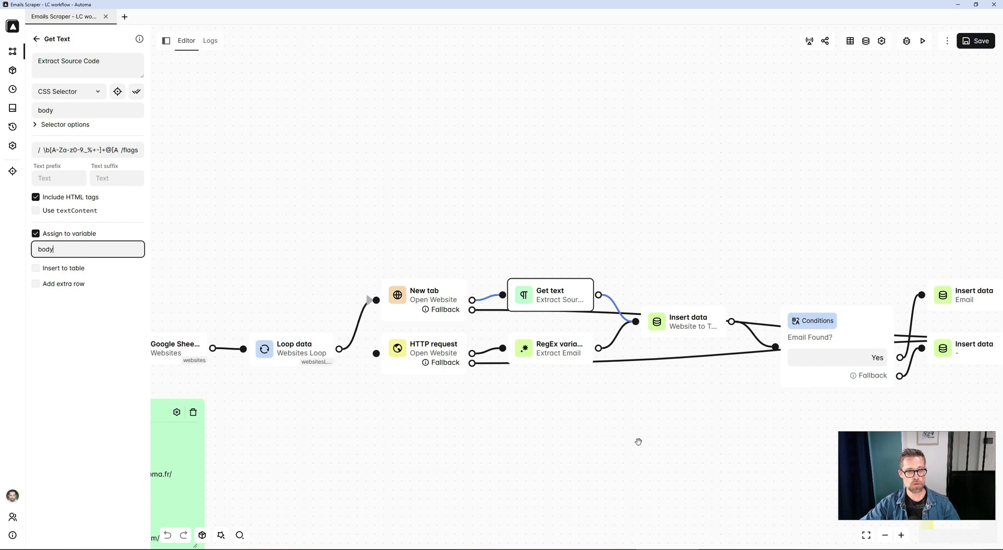
{"action": "scroll", "coordinate": [552, 448], "scroll_direction": "right", "scroll_amount": 5}
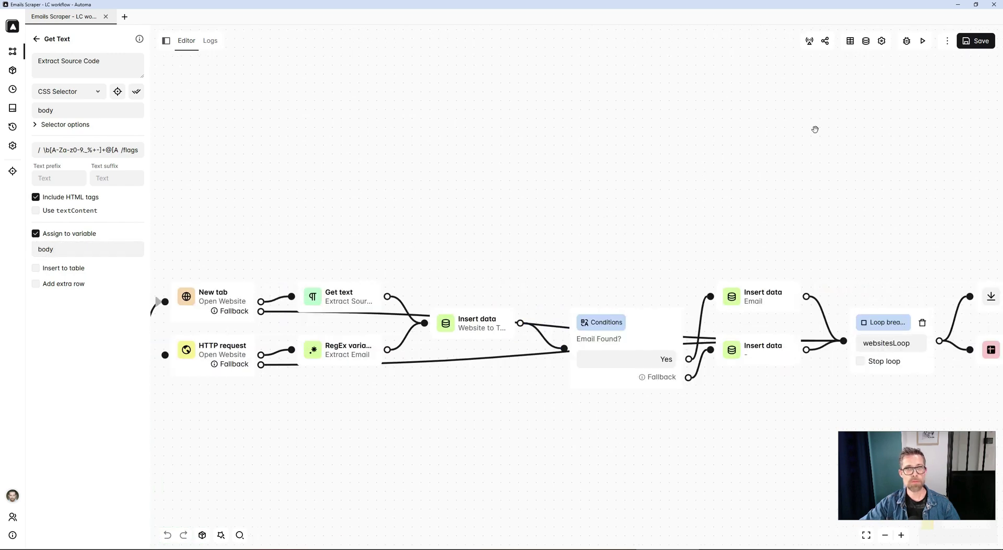
Step: Review the Website/Email table columns, then open the 'Website to Table' Insert data settings
{"action": "left_click", "coordinate": [850, 41]}
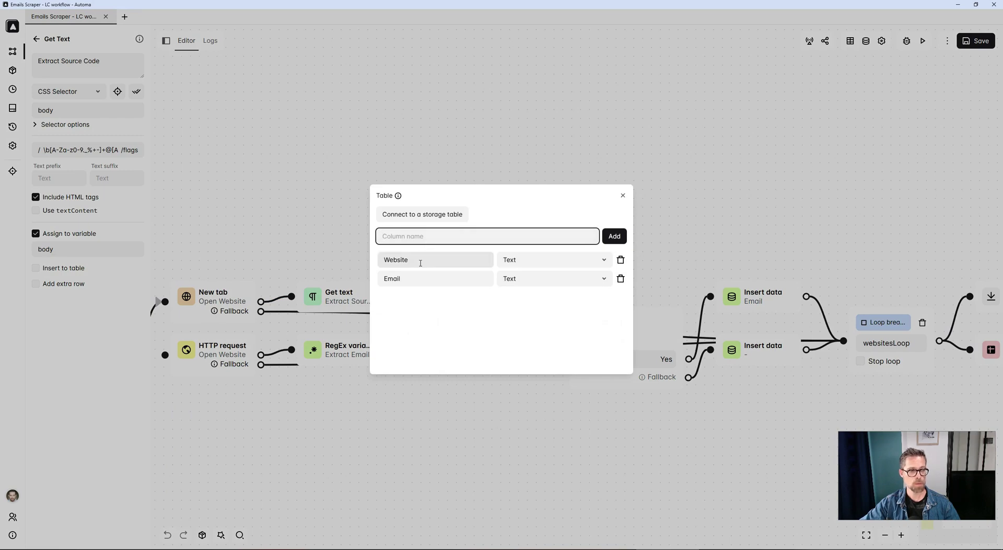
{"action": "left_click", "coordinate": [346, 267]}
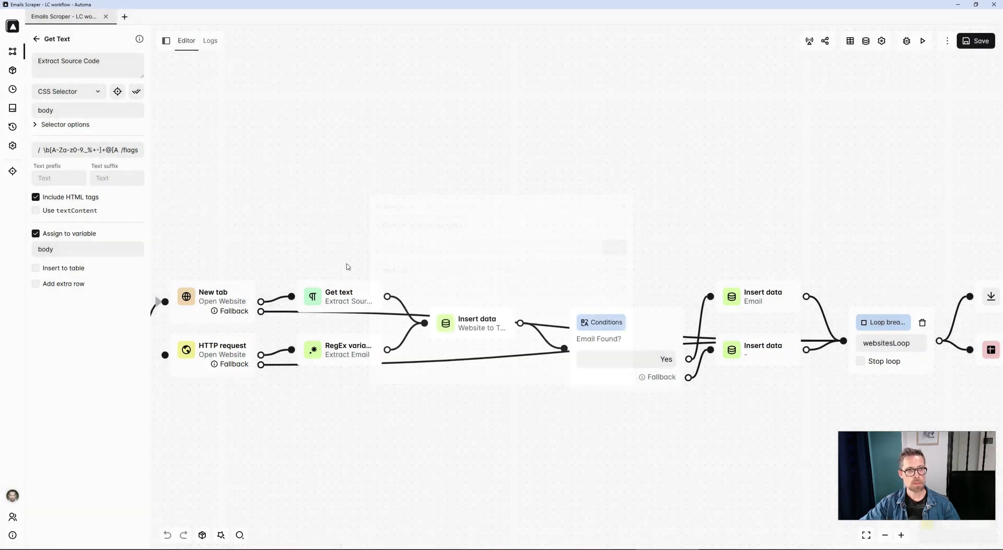
{"action": "double_click", "coordinate": [463, 333]}
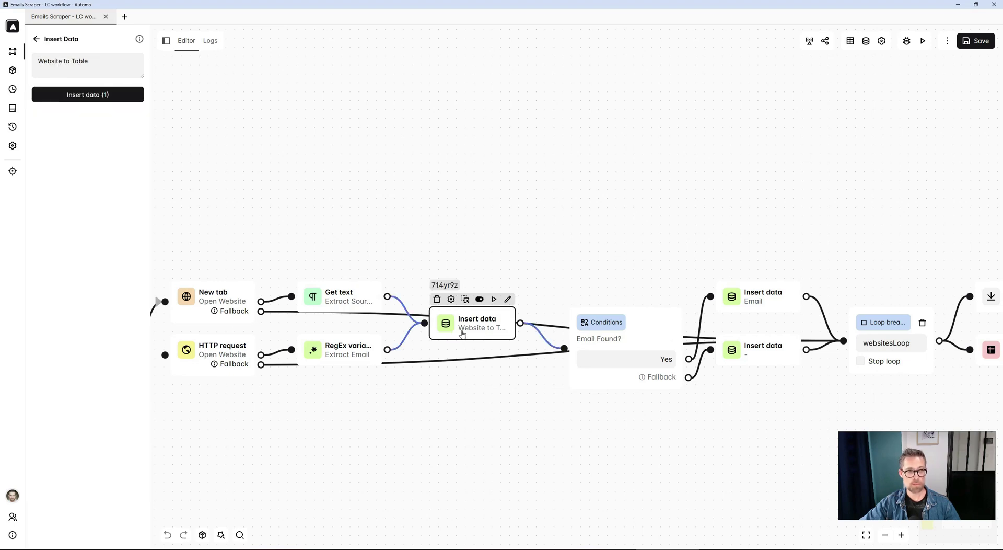
{"action": "left_click", "coordinate": [514, 188]}
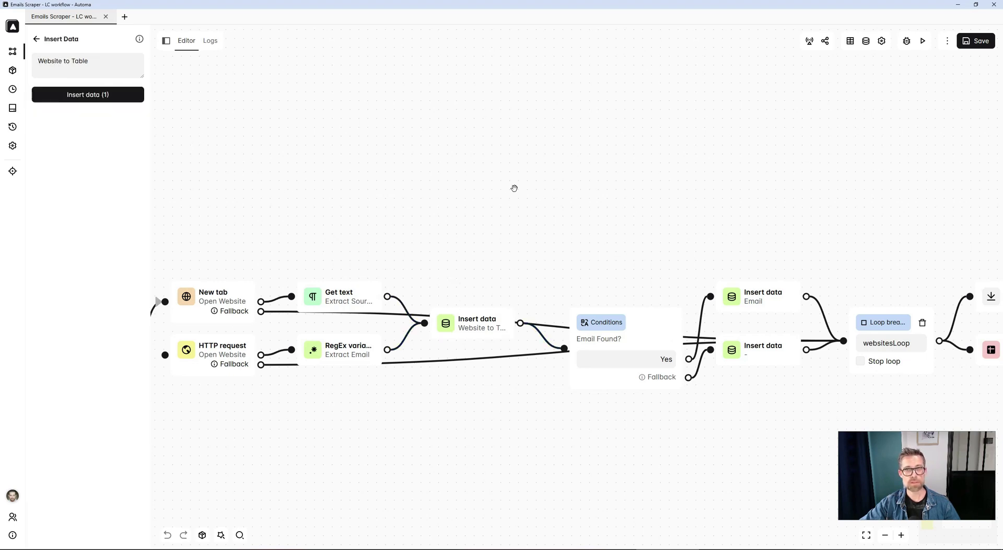
{"action": "left_click_drag", "start_coordinate": [516, 188], "coordinate": [438, 201]}
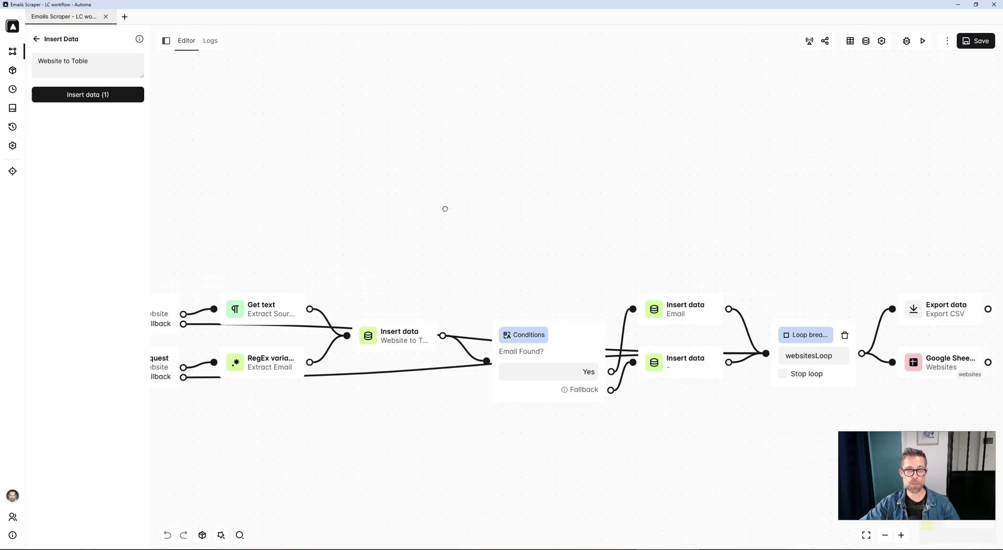
Step: Inspect the Email Found? Yes-path condition matching {{ variables.body }} against the email regex
{"action": "left_click", "coordinate": [570, 349]}
{"action": "double_click", "coordinate": [570, 349]}
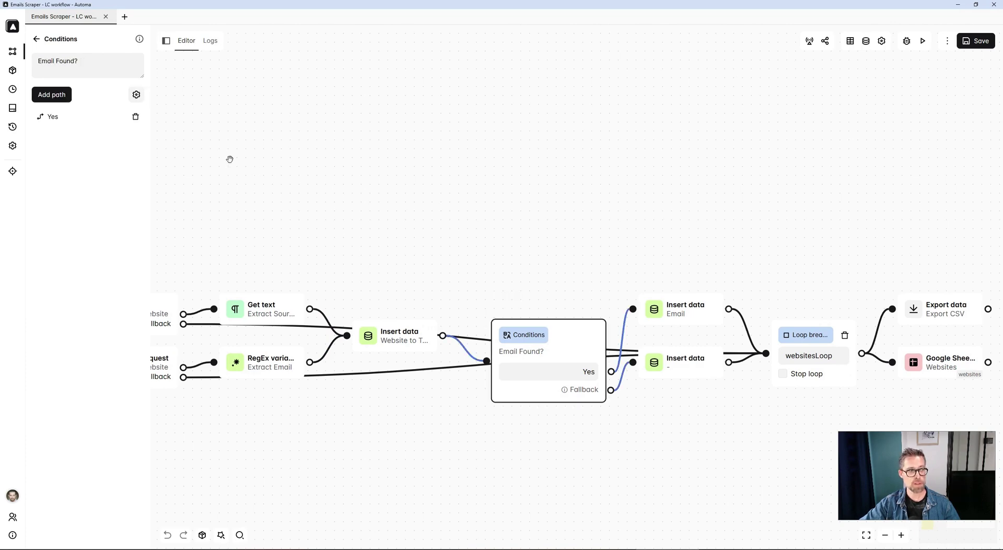
{"action": "left_click", "coordinate": [123, 118]}
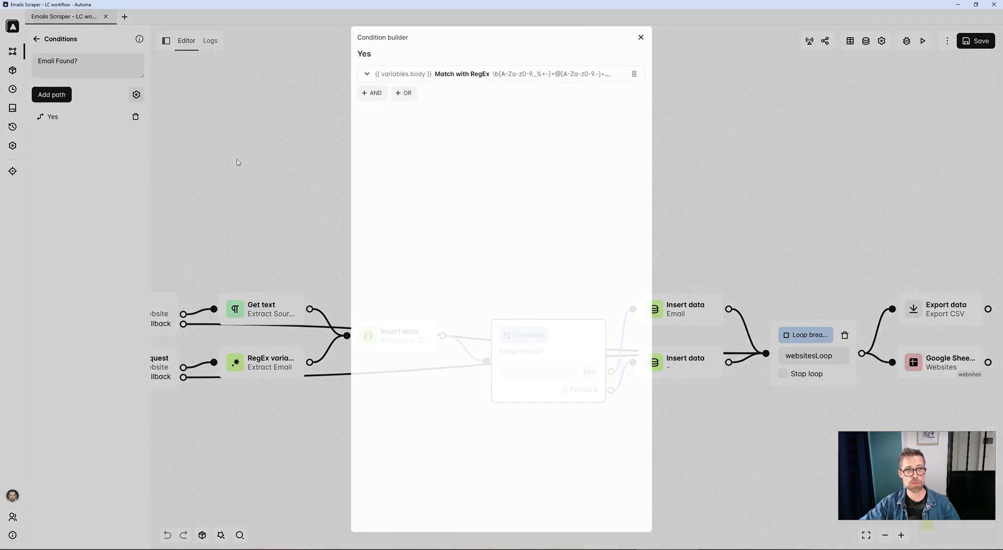
{"action": "left_click", "coordinate": [534, 76]}
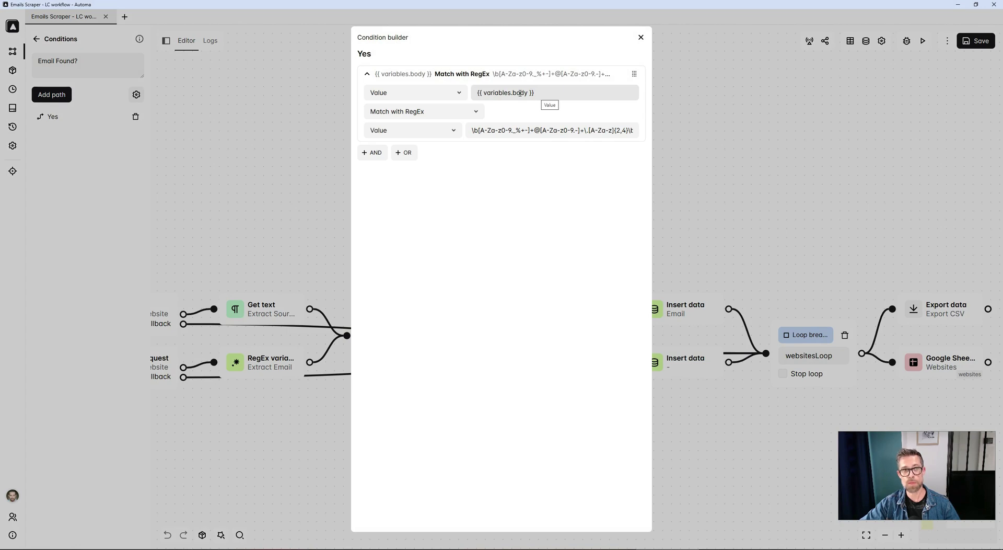
{"action": "left_click_drag", "start_coordinate": [512, 130], "coordinate": [689, 130]}
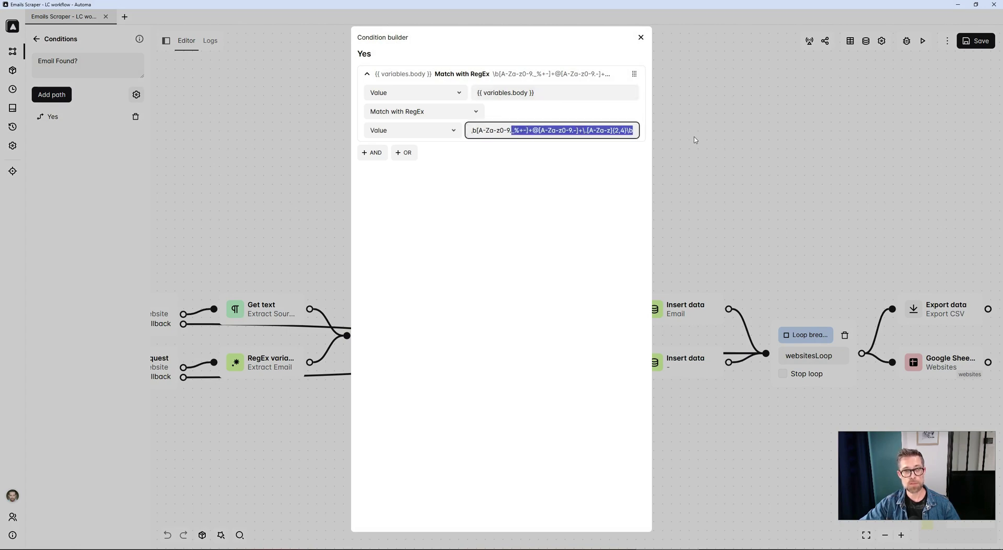
{"action": "left_click", "coordinate": [629, 131]}
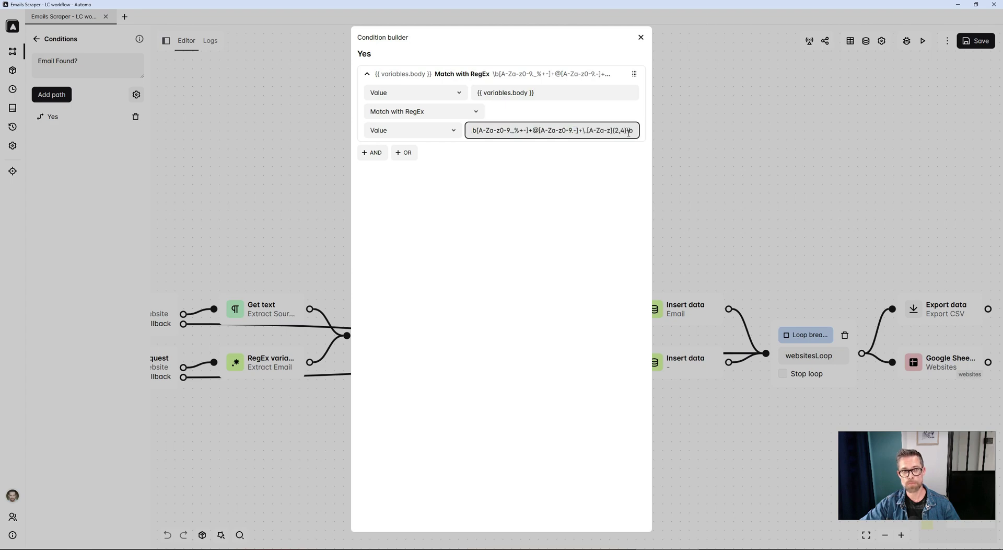
{"action": "left_click_drag", "start_coordinate": [629, 132], "coordinate": [465, 142]}
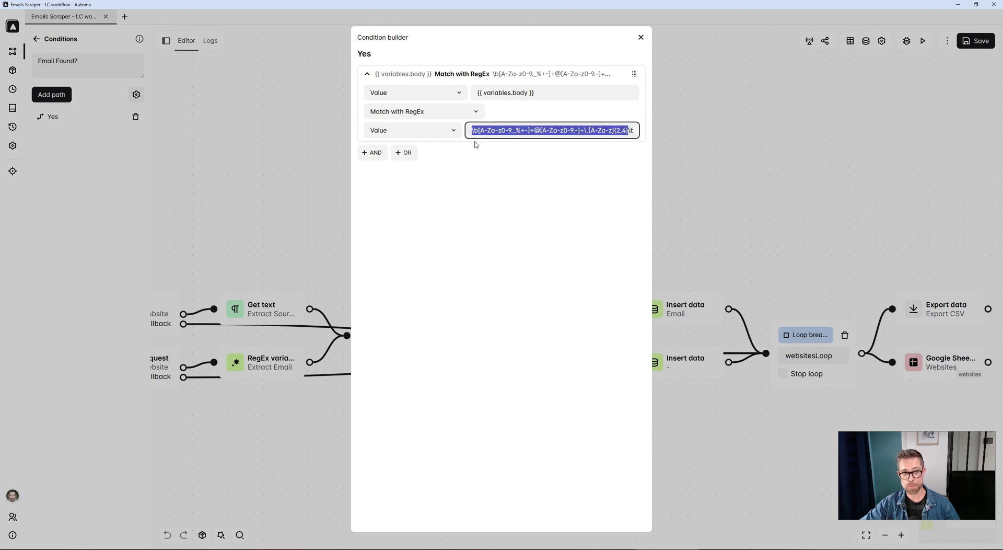
{"action": "left_click", "coordinate": [807, 191]}
{"action": "left_click_drag", "start_coordinate": [726, 238], "coordinate": [656, 230]}
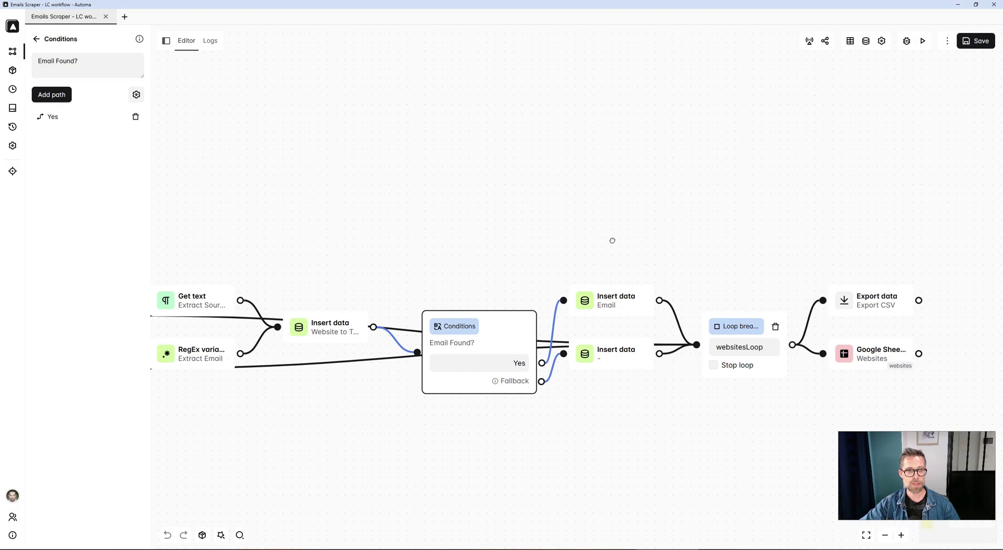
Step: Review the Email and fallback Insert data blocks' mappings and the '-' entry in cell B8
{"action": "left_click", "coordinate": [617, 296]}
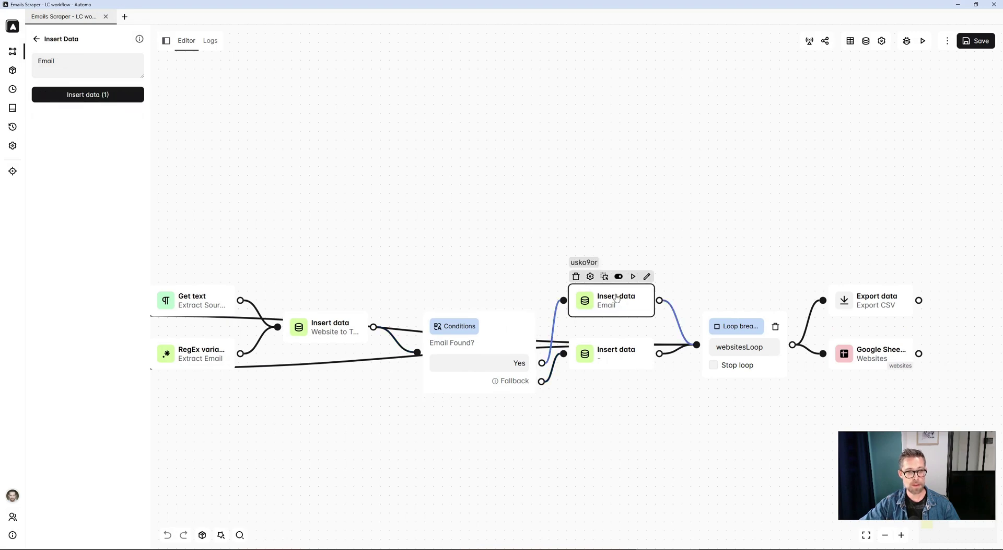
{"action": "left_click", "coordinate": [130, 99]}
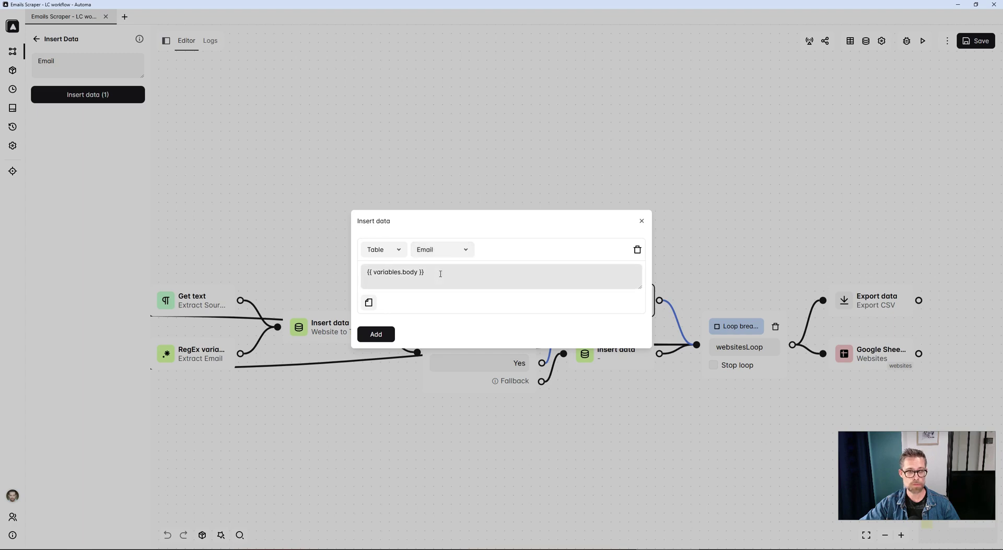
{"action": "left_click", "coordinate": [535, 163]}
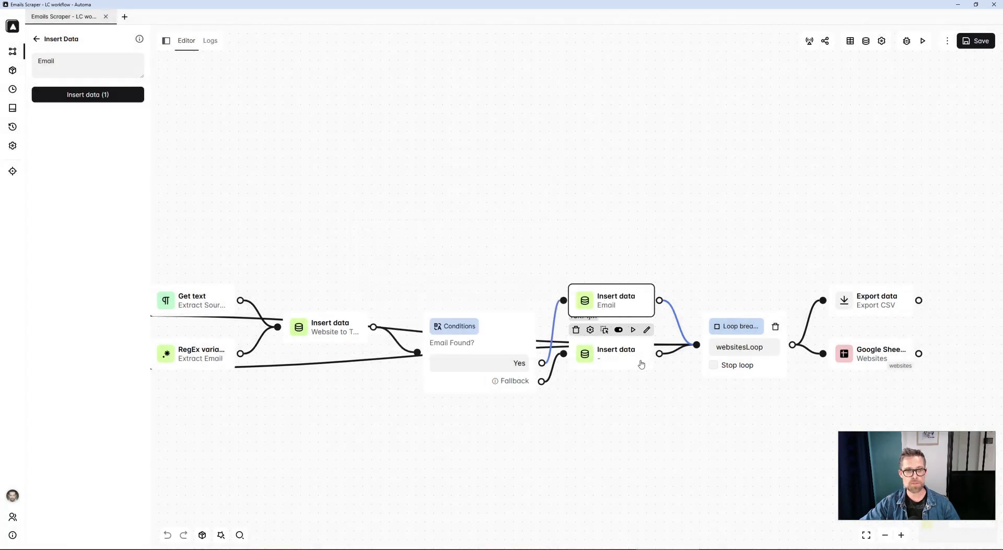
{"action": "left_click", "coordinate": [642, 361]}
{"action": "left_click", "coordinate": [135, 102]}
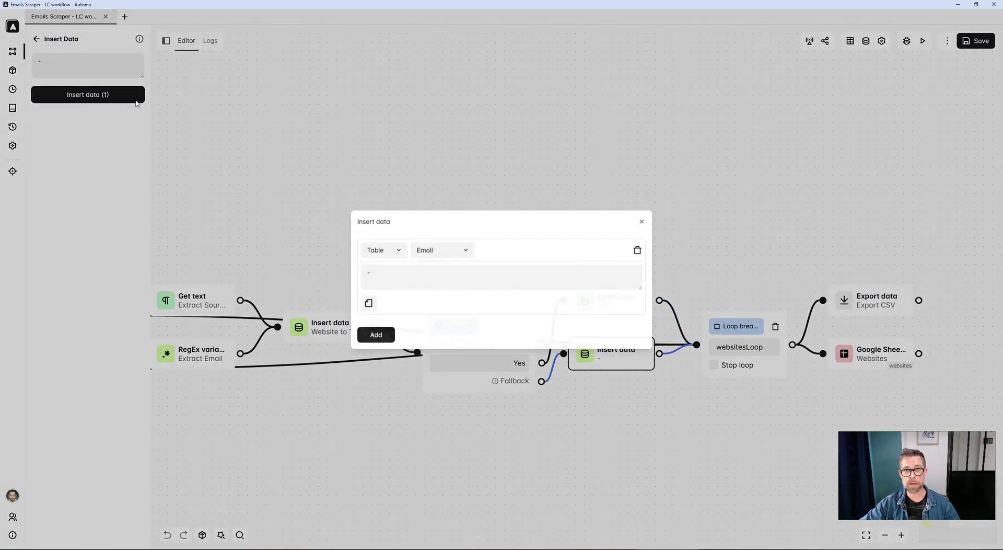
{"action": "left_click", "coordinate": [341, 110]}
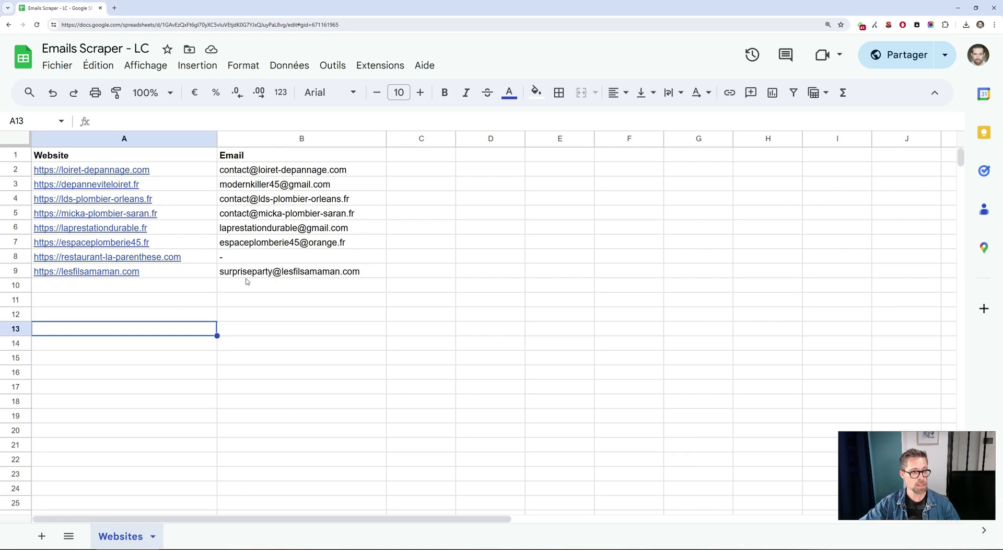
{"action": "left_click", "coordinate": [237, 258]}
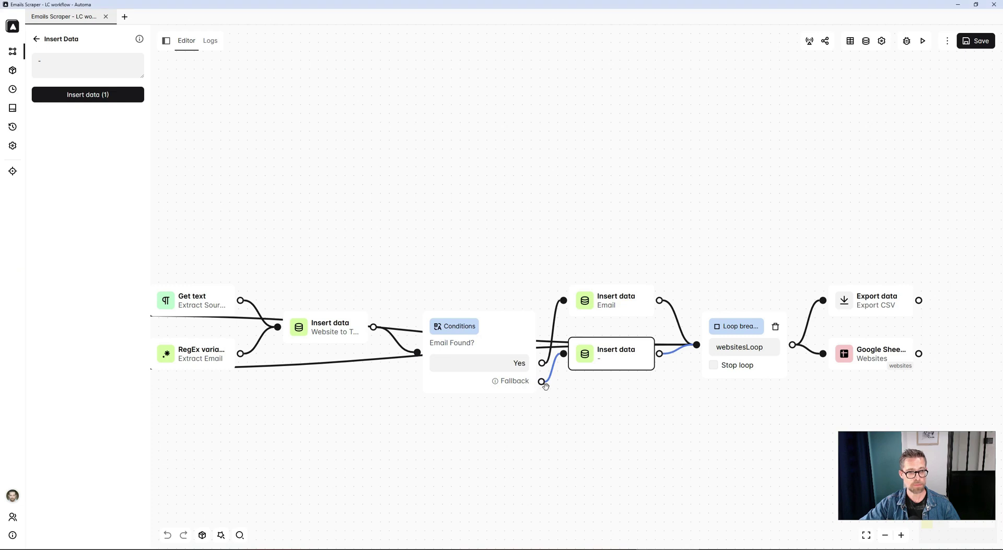
Step: Bring the loop blocks into view and show the Websites Loop settings (Google Sheets, key websites)
{"action": "left_click_drag", "start_coordinate": [617, 461], "coordinate": [475, 466]}
{"action": "left_click", "coordinate": [600, 377]}
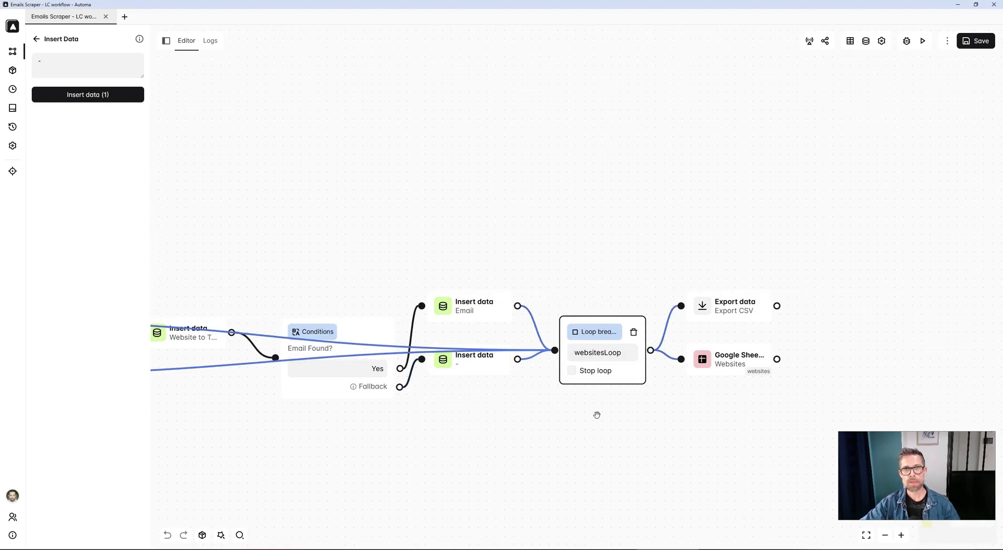
{"action": "scroll", "coordinate": [626, 428], "scroll_direction": "down", "scroll_amount": 3}
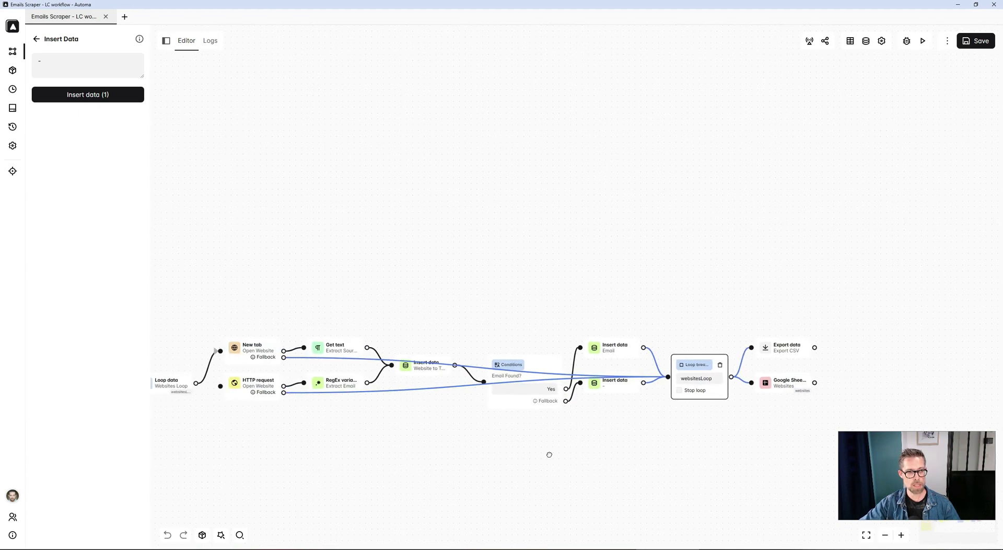
{"action": "scroll", "coordinate": [548, 455], "scroll_direction": "left", "scroll_amount": 2}
{"action": "scroll", "coordinate": [521, 445], "scroll_direction": "left", "scroll_amount": 2}
Step: Inspect the Websites Loop settings, then the Google Sheets output block's settings
{"action": "left_click", "coordinate": [298, 375]}
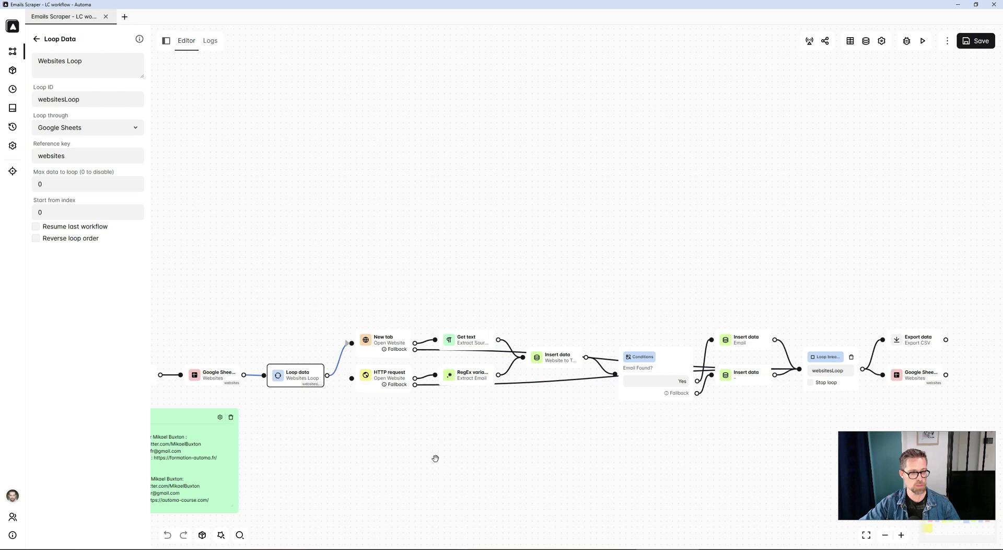
{"action": "scroll", "coordinate": [531, 437], "scroll_direction": "up", "scroll_amount": 3}
{"action": "scroll", "coordinate": [531, 437], "scroll_direction": "right", "scroll_amount": 5}
{"action": "mouse_move", "coordinate": [511, 312]}
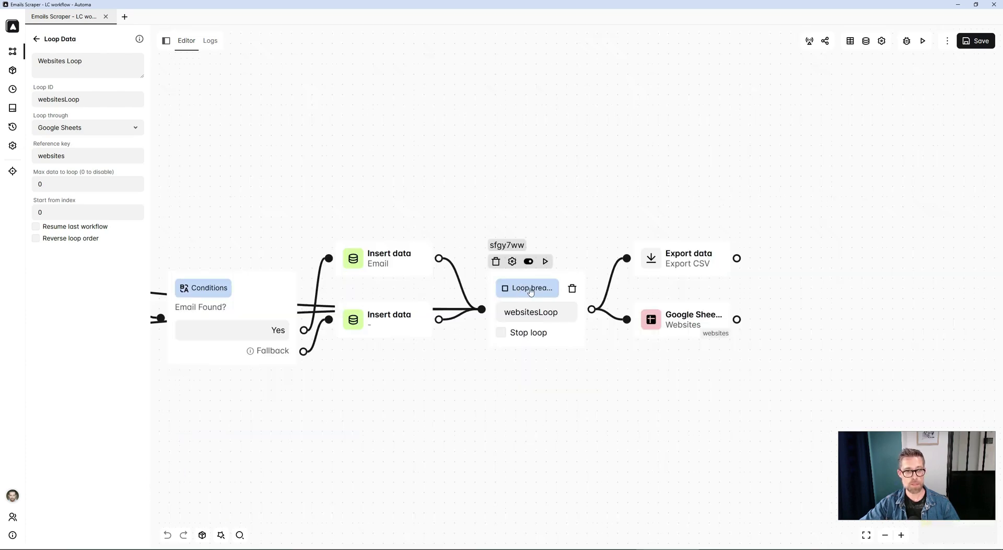
{"action": "left_click", "coordinate": [689, 328]}
{"action": "double_click", "coordinate": [690, 328]}
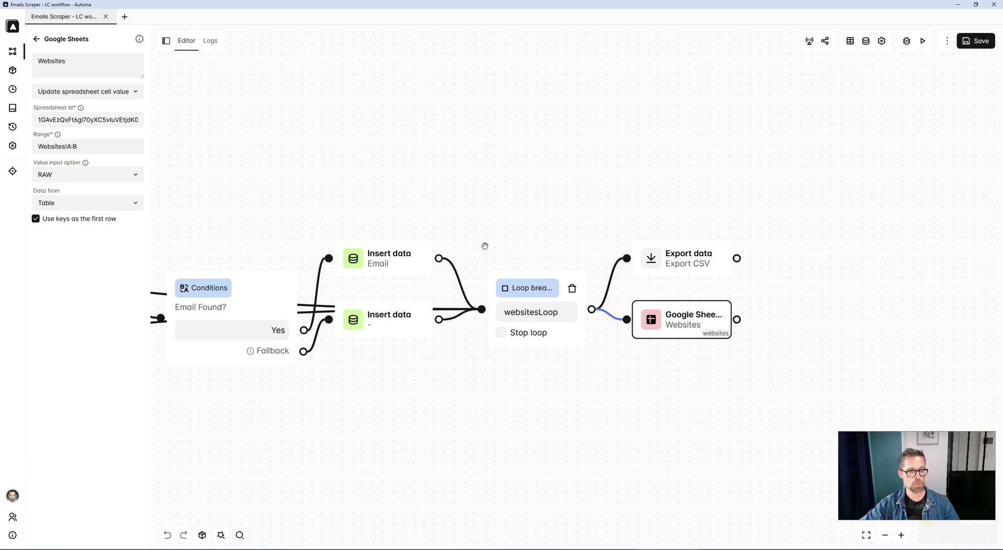
Step: Show the latest run's table of eight websites with their scraped emails
{"action": "left_click", "coordinate": [210, 41]}
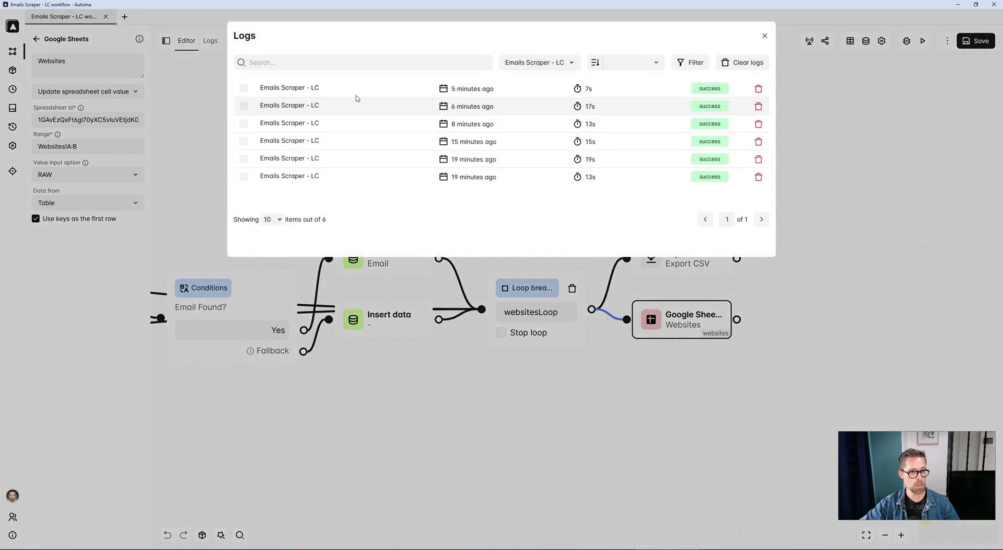
{"action": "left_click", "coordinate": [355, 96]}
{"action": "left_click", "coordinate": [268, 67]}
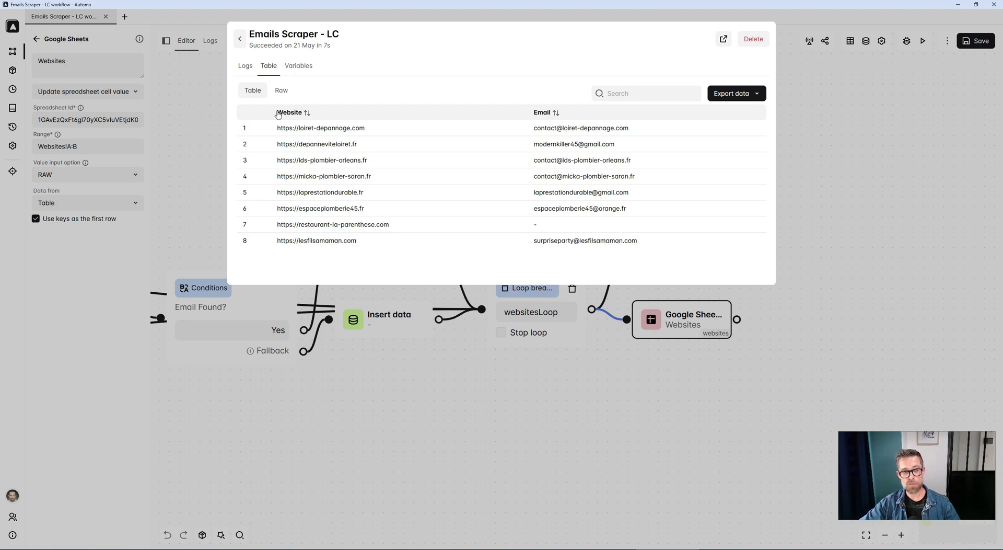
{"action": "key", "text": "alt+Tab"}
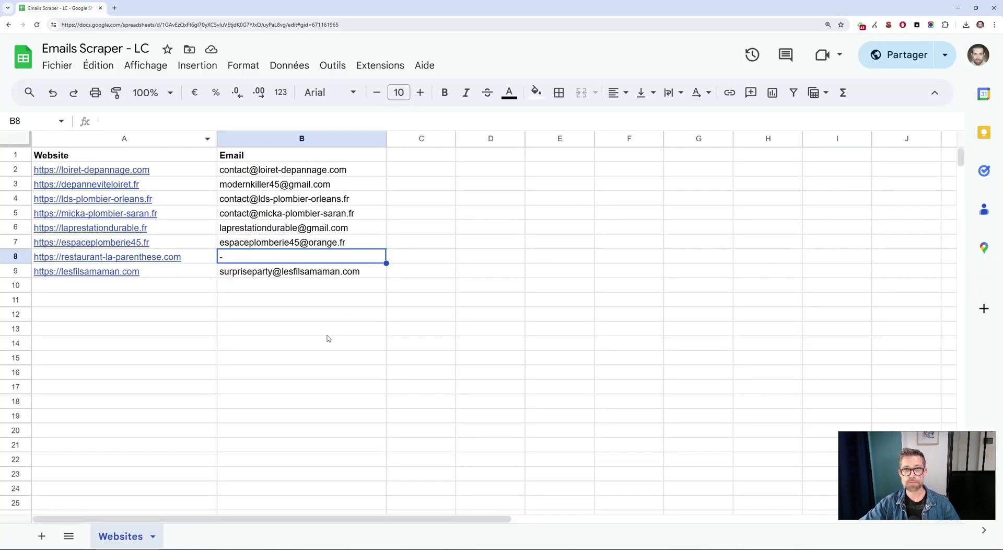
Step: Check the Email column in the spreadsheet, then return to the Automa workflow editor
{"action": "left_click", "coordinate": [336, 348]}
{"action": "key", "text": "alt+Tab"}
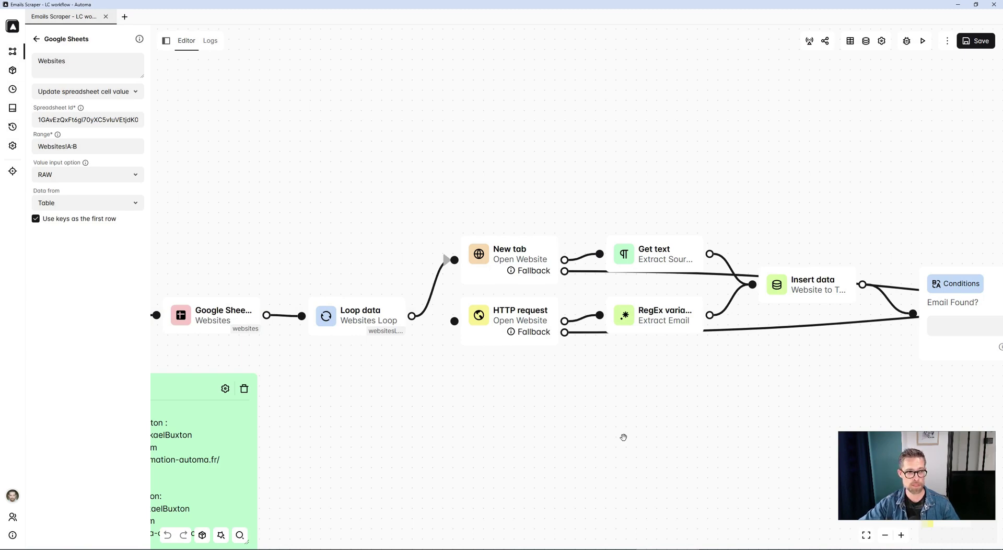
Step: Remove the Loop data → New tab link and connect Websites Loop to the HTTP request block
{"action": "left_click", "coordinate": [438, 296]}
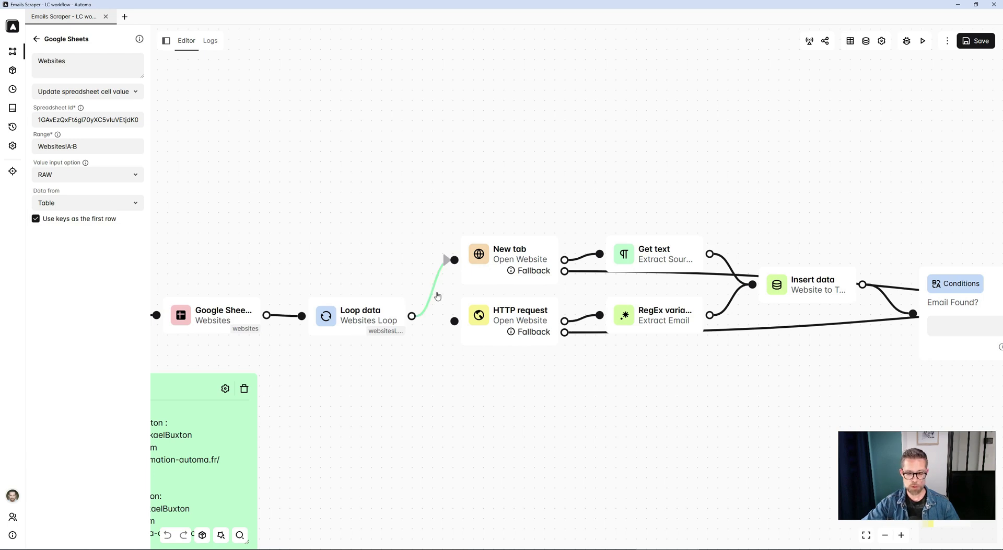
{"action": "key", "text": "Delete"}
{"action": "left_click", "coordinate": [412, 316]}
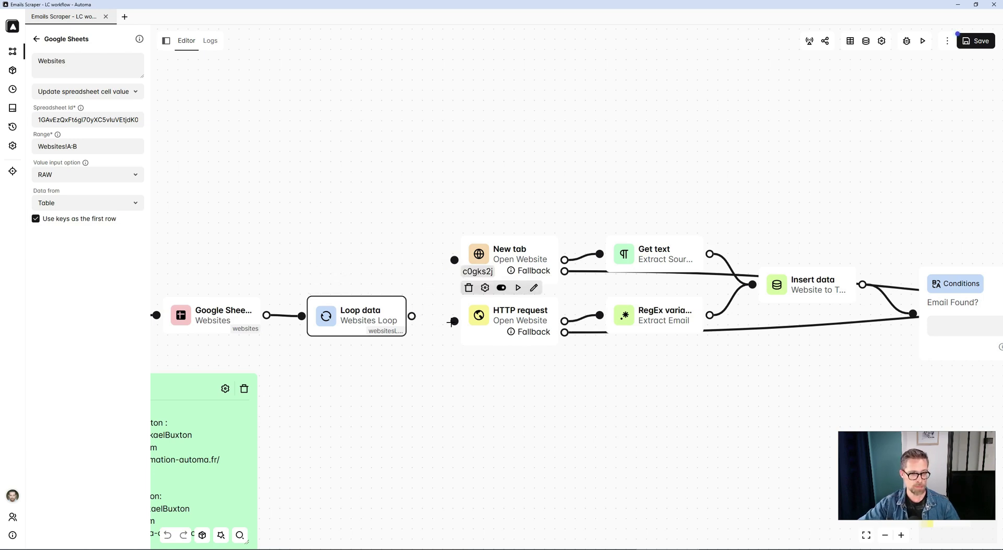
{"action": "left_click_drag", "start_coordinate": [452, 323], "coordinate": [454, 321]}
{"action": "left_click_drag", "start_coordinate": [544, 395], "coordinate": [516, 407]}
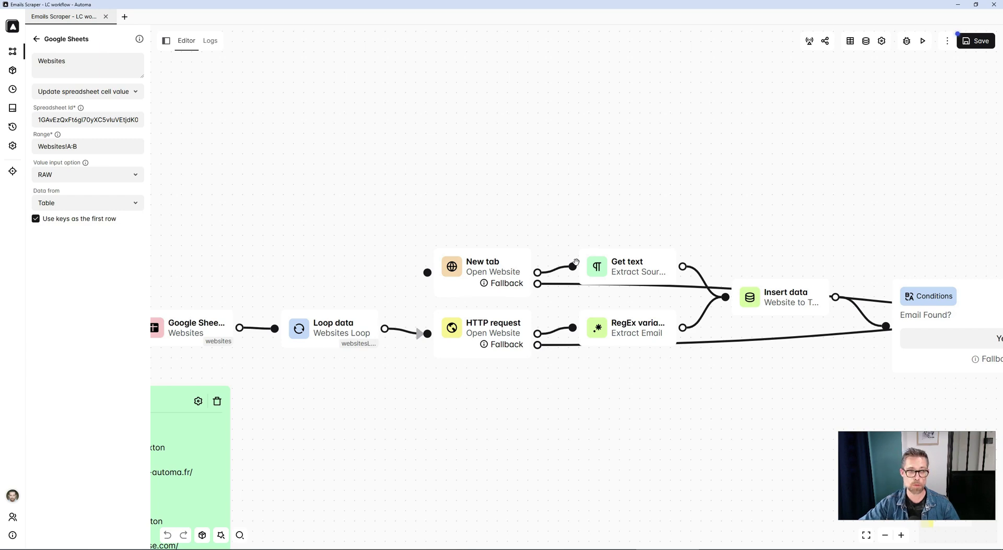
Step: Check the HTTP request URL expression and its 'body' response variable, then view New tab settings
{"action": "left_click", "coordinate": [507, 330]}
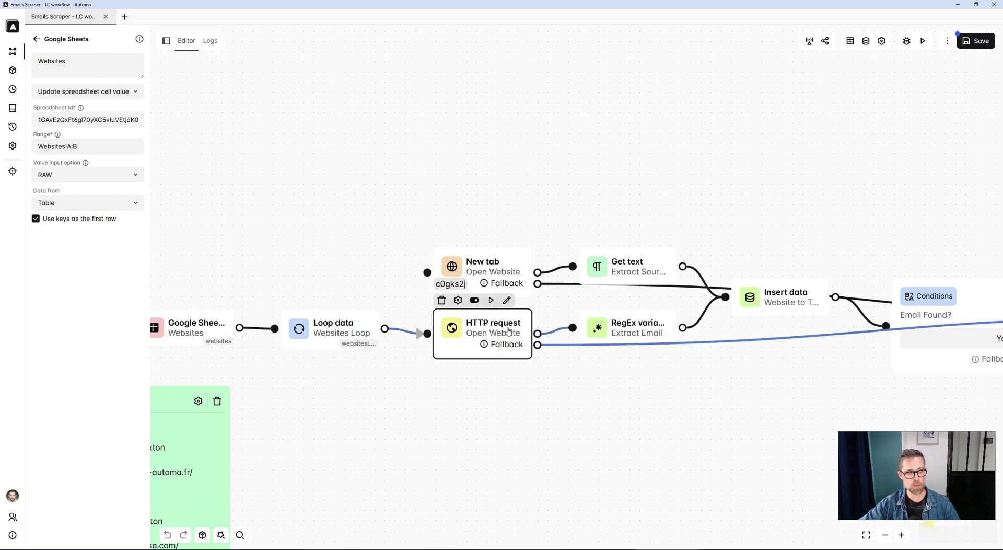
{"action": "double_click", "coordinate": [507, 330]}
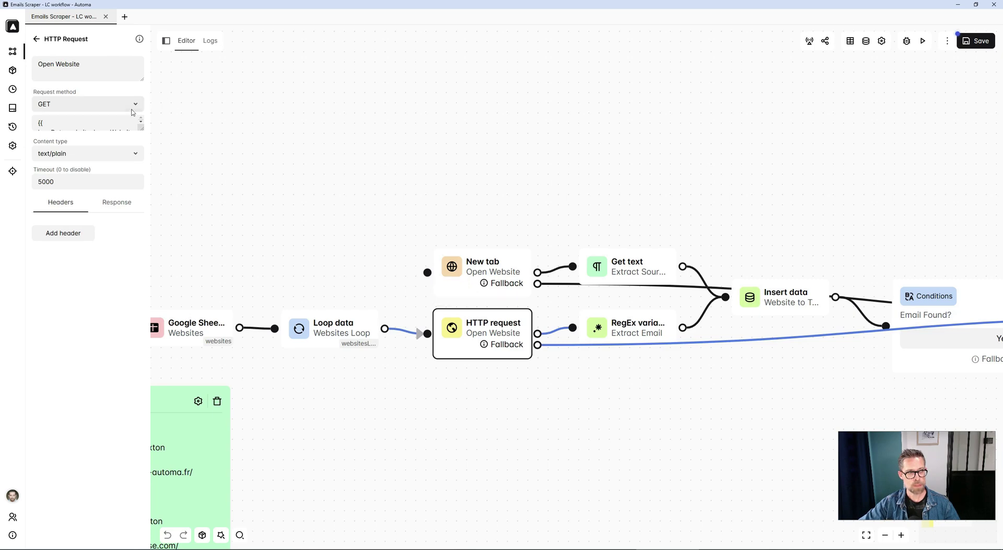
{"action": "left_click_drag", "start_coordinate": [142, 128], "coordinate": [149, 170]}
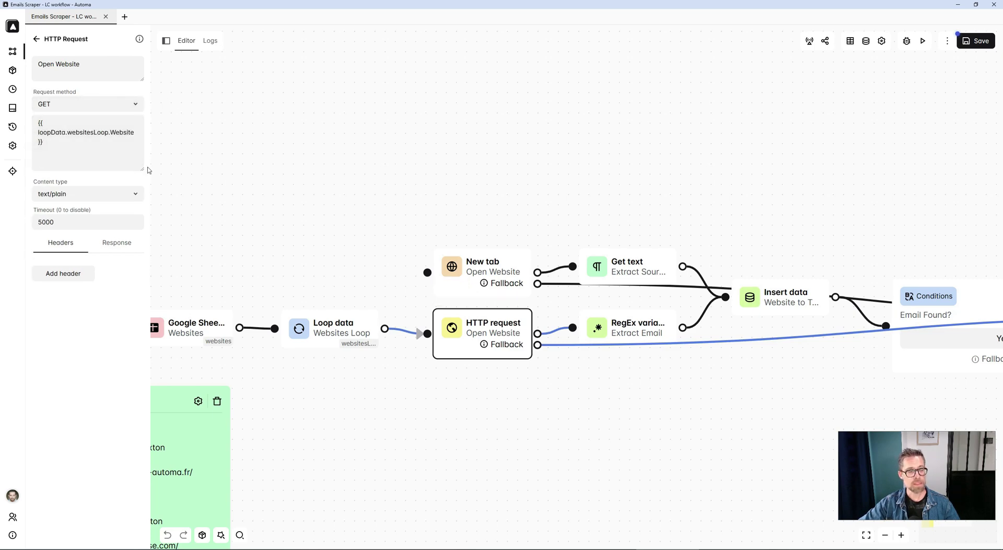
{"action": "left_click", "coordinate": [114, 146]}
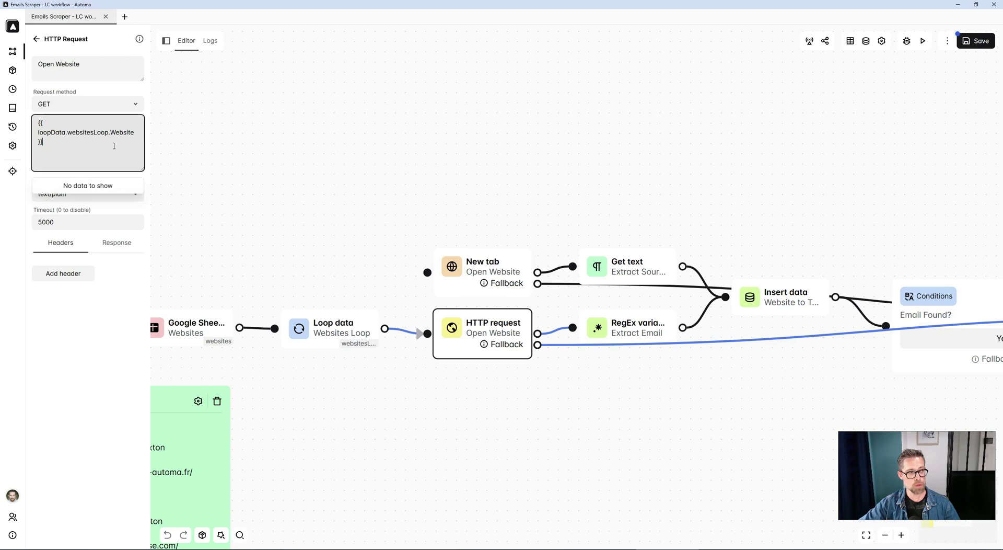
{"action": "left_click", "coordinate": [281, 143]}
{"action": "left_click", "coordinate": [117, 242]}
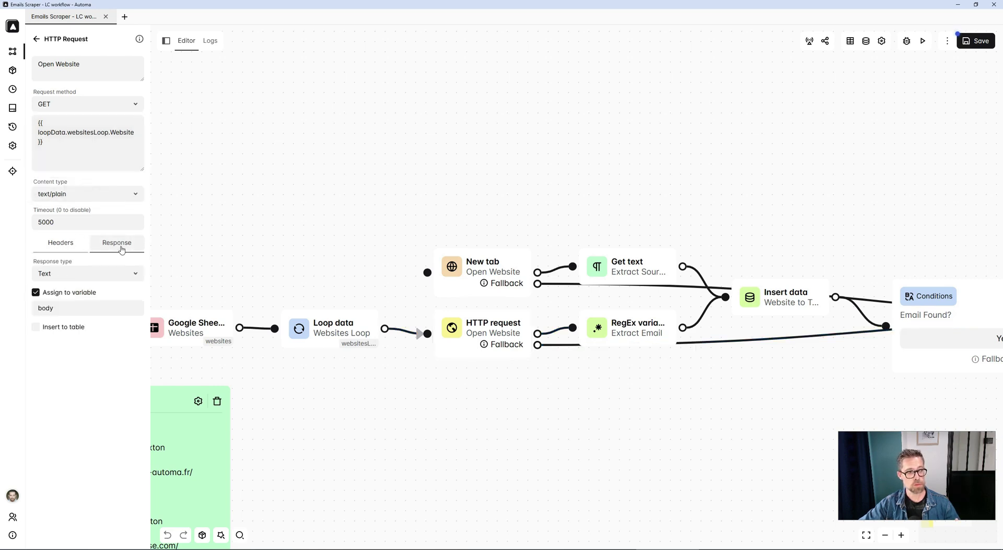
{"action": "left_click", "coordinate": [98, 308]}
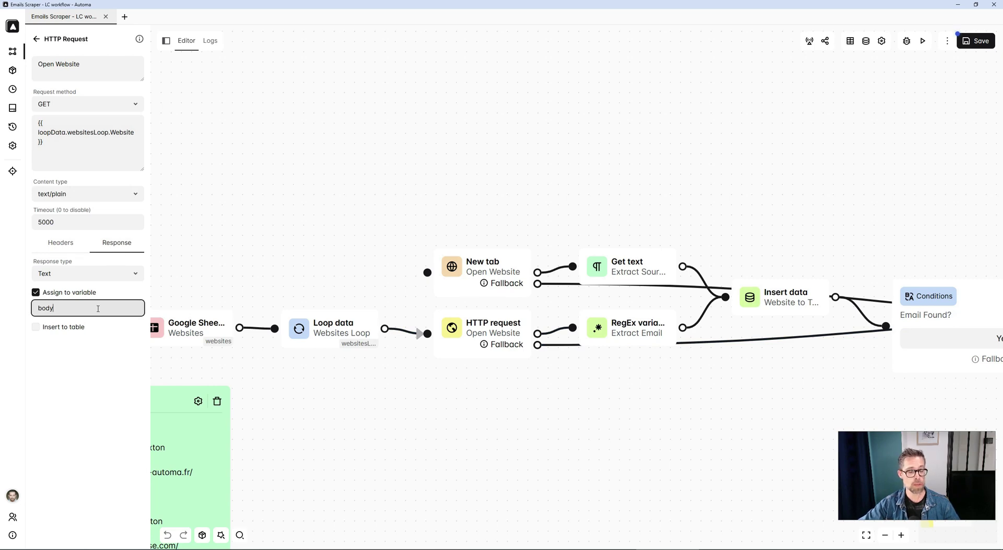
{"action": "left_click", "coordinate": [519, 445]}
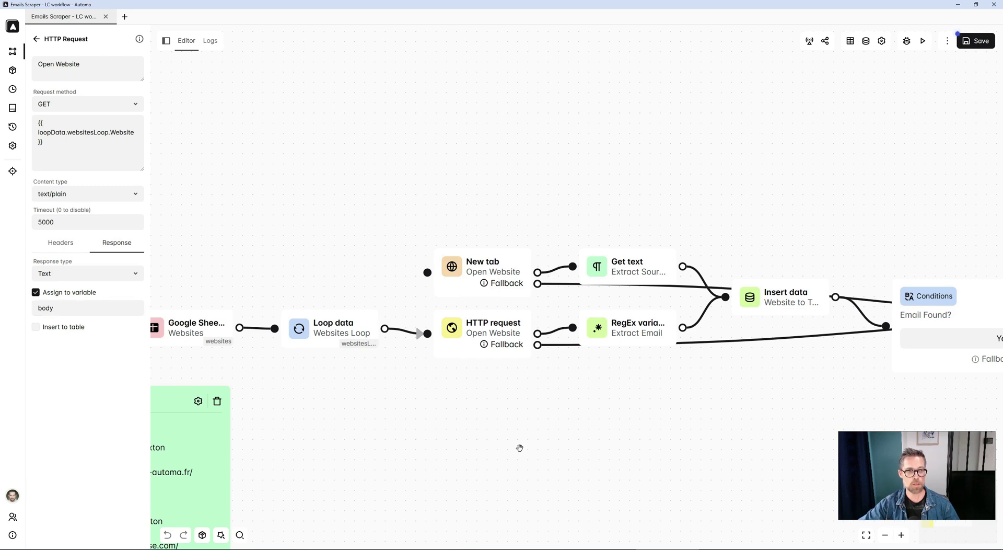
{"action": "double_click", "coordinate": [494, 274]}
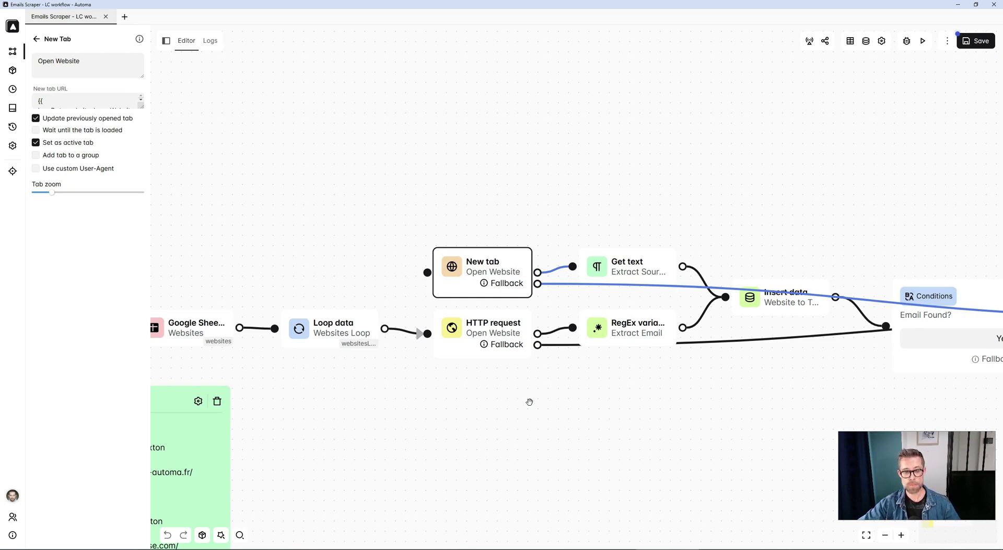
Step: Review the HTTP request and 'Extract Email' RegEx block matching emails from variable body
{"action": "double_click", "coordinate": [488, 333]}
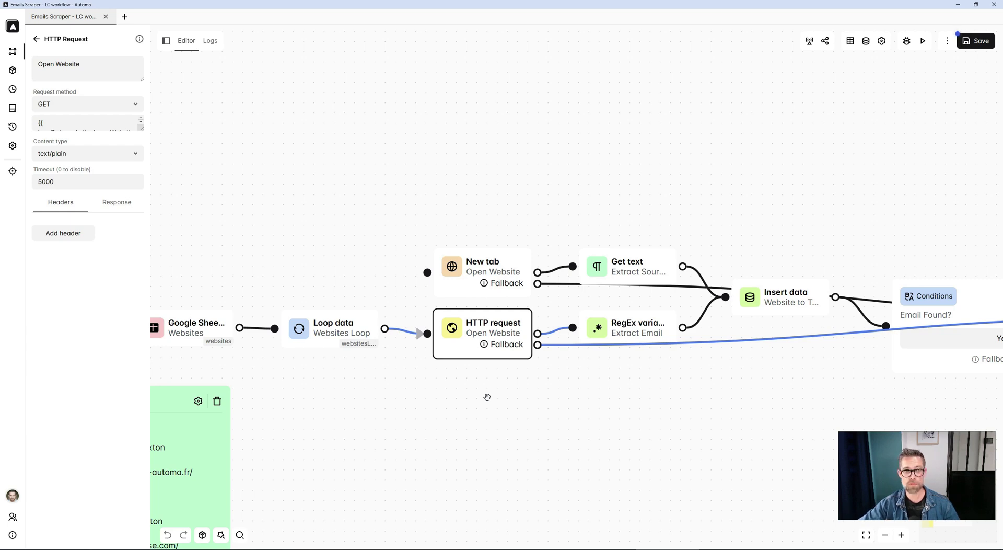
{"action": "double_click", "coordinate": [631, 338]}
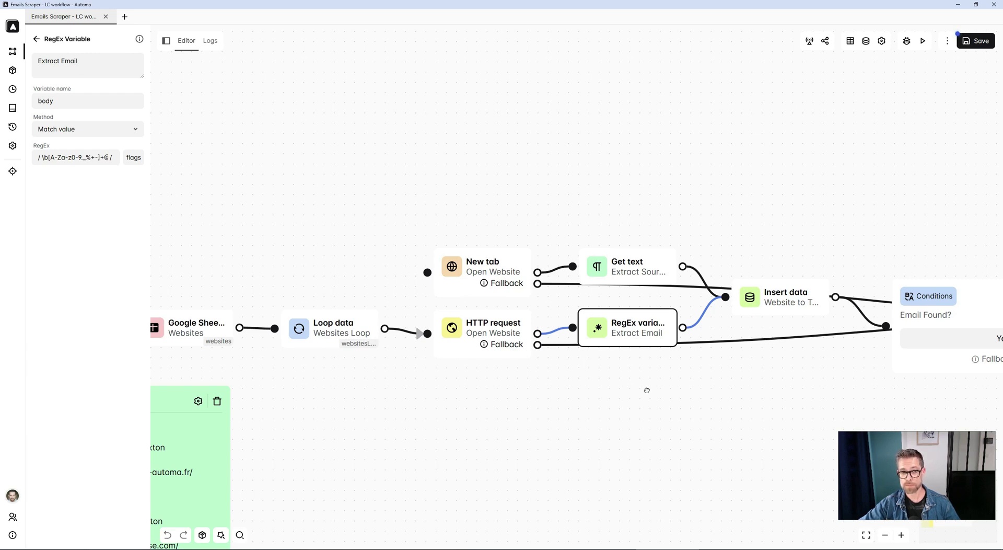
{"action": "left_click", "coordinate": [784, 297]}
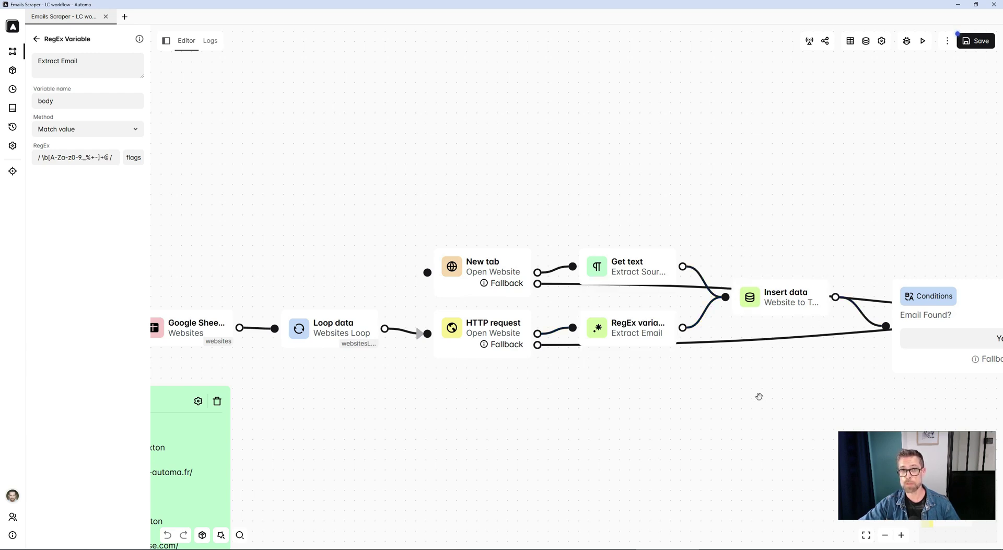
{"action": "scroll", "coordinate": [758, 396], "scroll_direction": "down", "scroll_amount": 5}
{"action": "left_click_drag", "start_coordinate": [795, 262], "coordinate": [770, 253]}
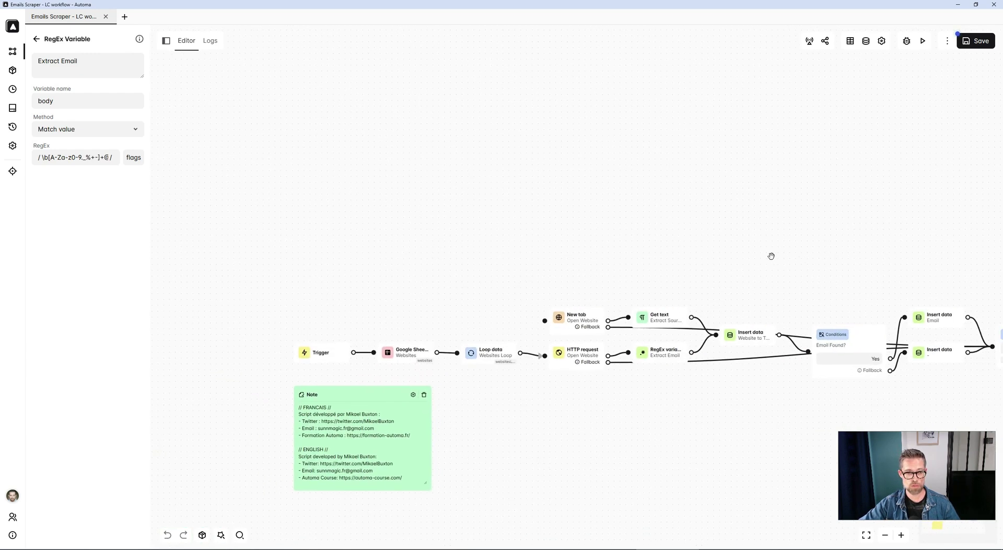
{"action": "scroll", "coordinate": [717, 213], "scroll_direction": "up", "scroll_amount": 3}
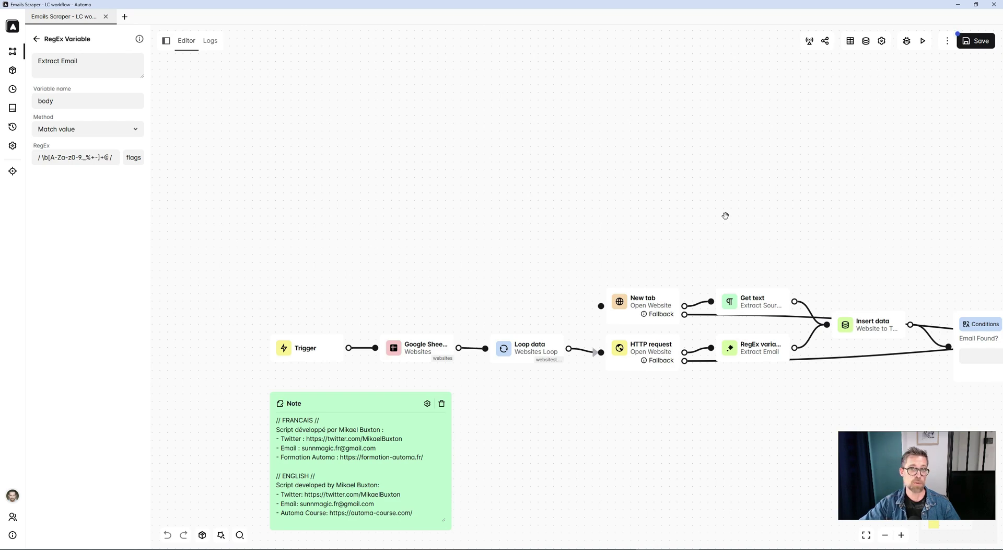
{"action": "left_click_drag", "start_coordinate": [540, 227], "coordinate": [413, 178]}
{"action": "left_click", "coordinate": [345, 281]}
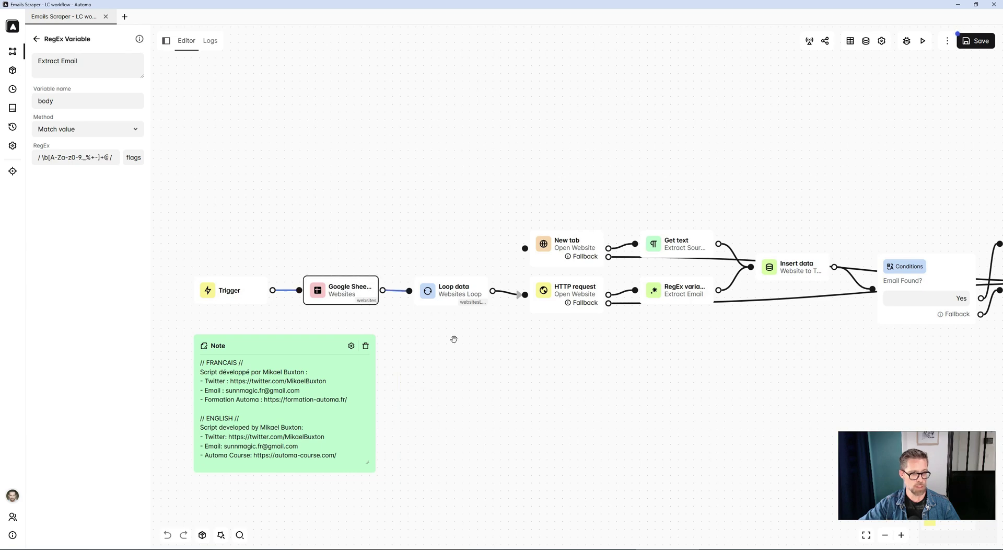
{"action": "scroll", "coordinate": [784, 366], "scroll_direction": "right", "scroll_amount": 10}
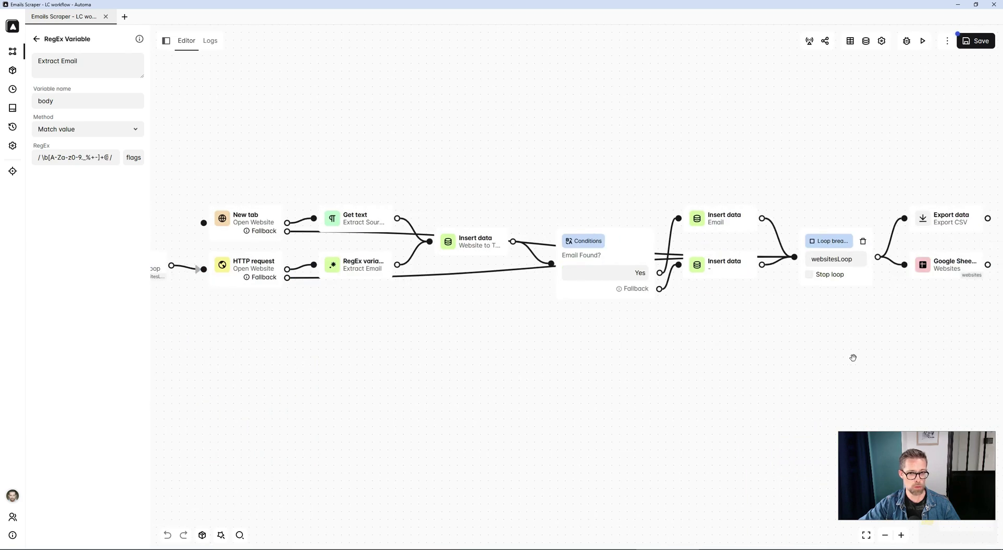
{"action": "left_click", "coordinate": [743, 286]}
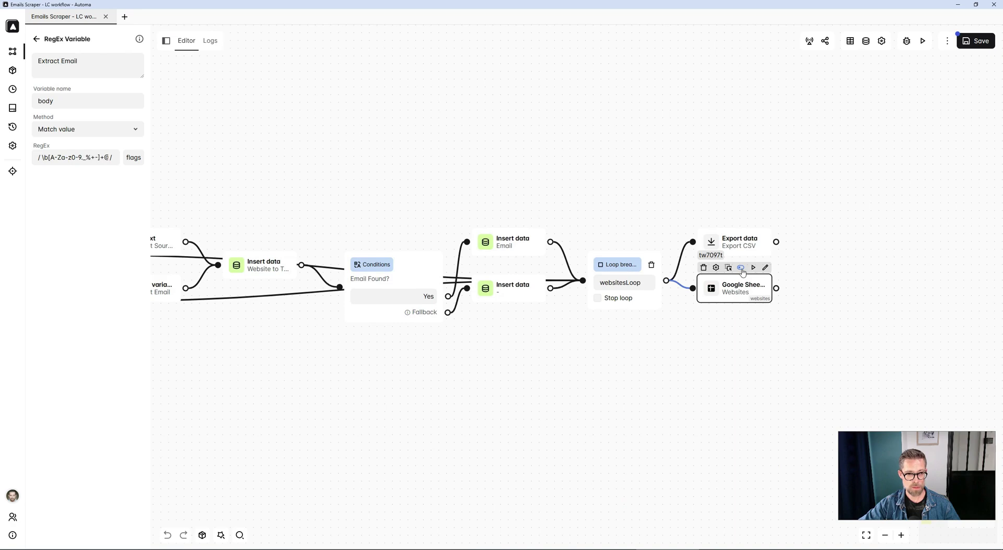
{"action": "left_click", "coordinate": [741, 223]}
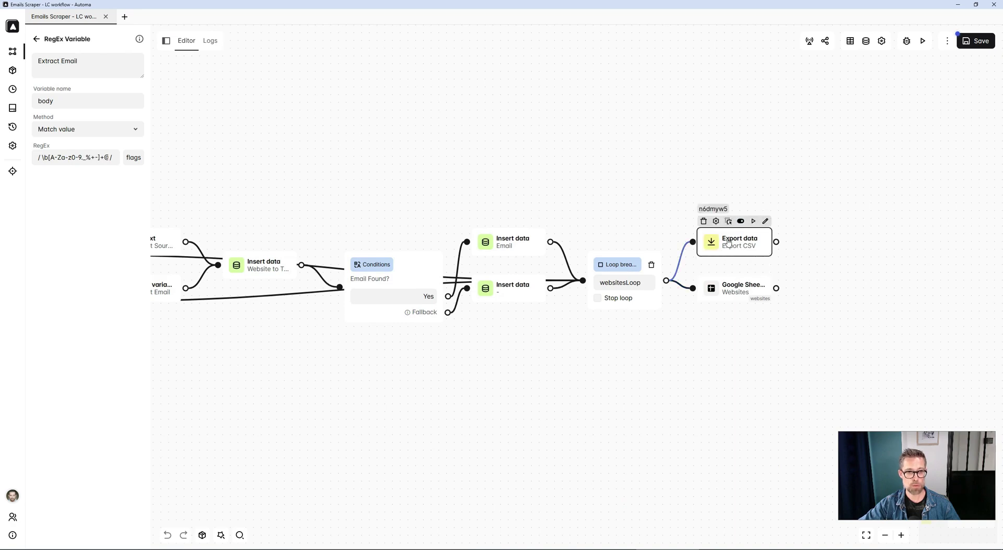
{"action": "scroll", "coordinate": [495, 361], "scroll_direction": "left", "scroll_amount": 3}
{"action": "scroll", "coordinate": [812, 398], "scroll_direction": "up", "scroll_amount": 2}
{"action": "scroll", "coordinate": [812, 398], "scroll_direction": "left", "scroll_amount": 12}
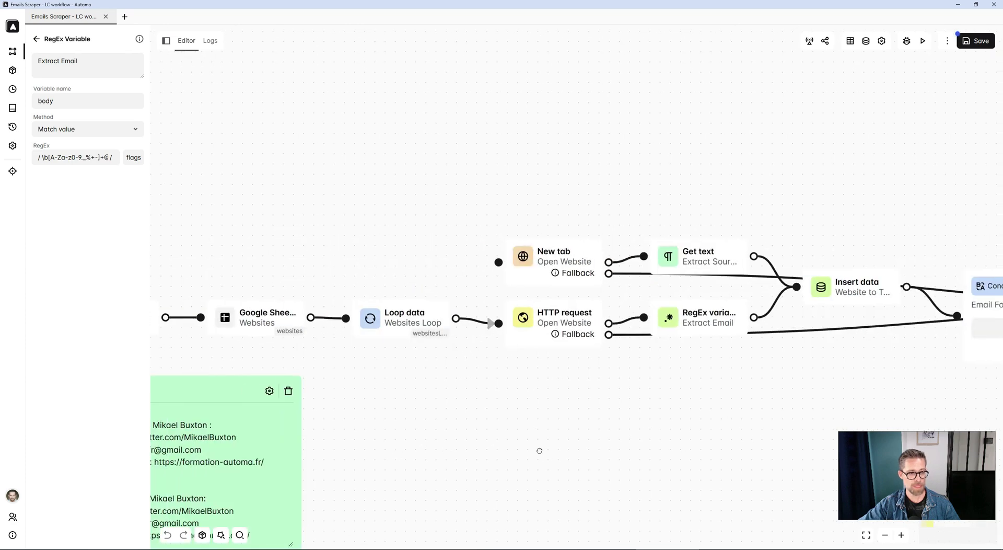
{"action": "scroll", "coordinate": [627, 397], "scroll_direction": "right", "scroll_amount": 2}
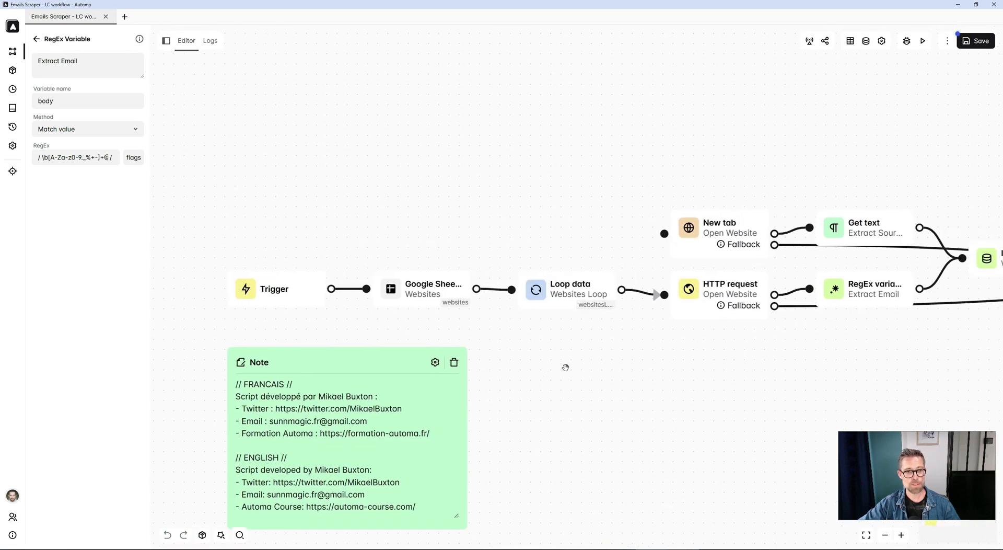
Step: Set the Websites Loop to loop through Custom data and open its data editor
{"action": "left_click", "coordinate": [566, 289]}
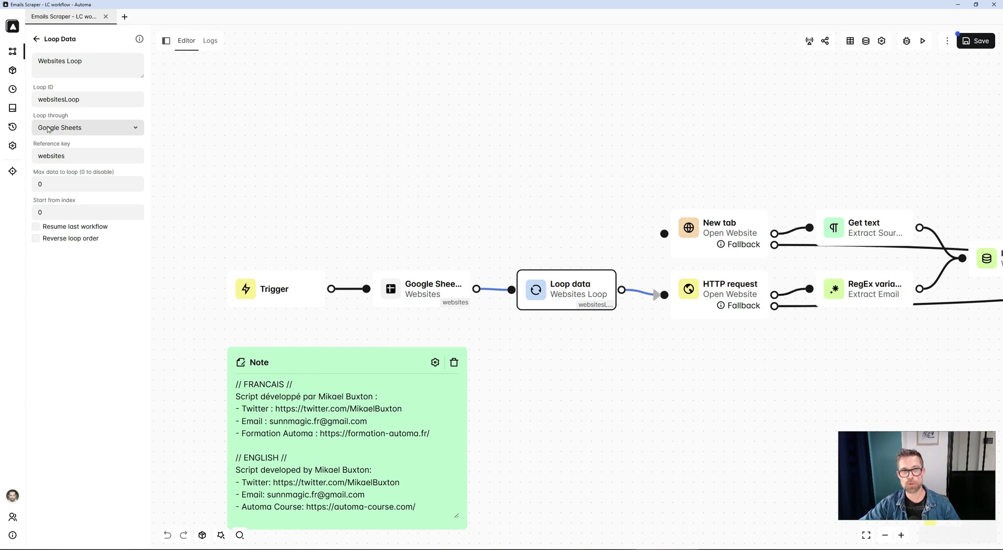
{"action": "left_click", "coordinate": [48, 129]}
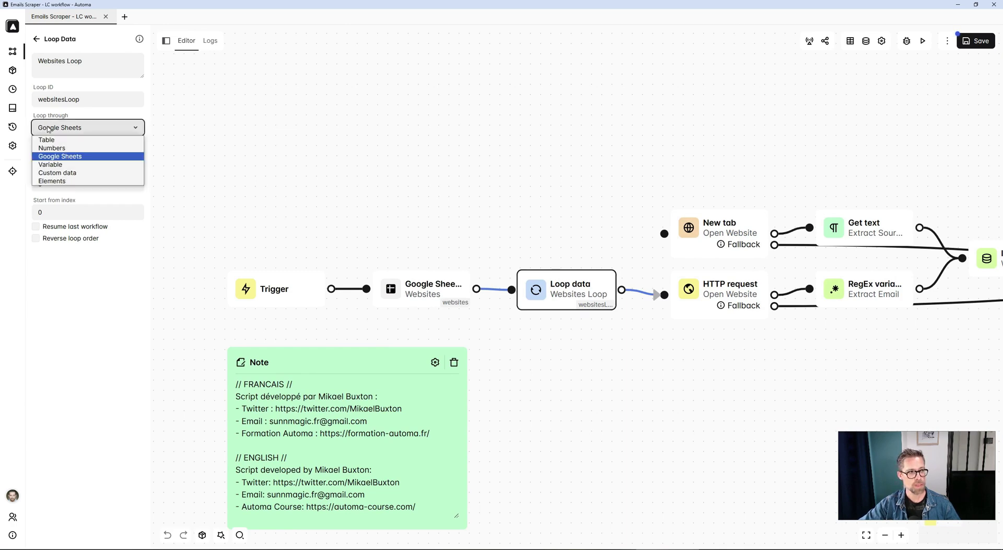
{"action": "left_click", "coordinate": [64, 176]}
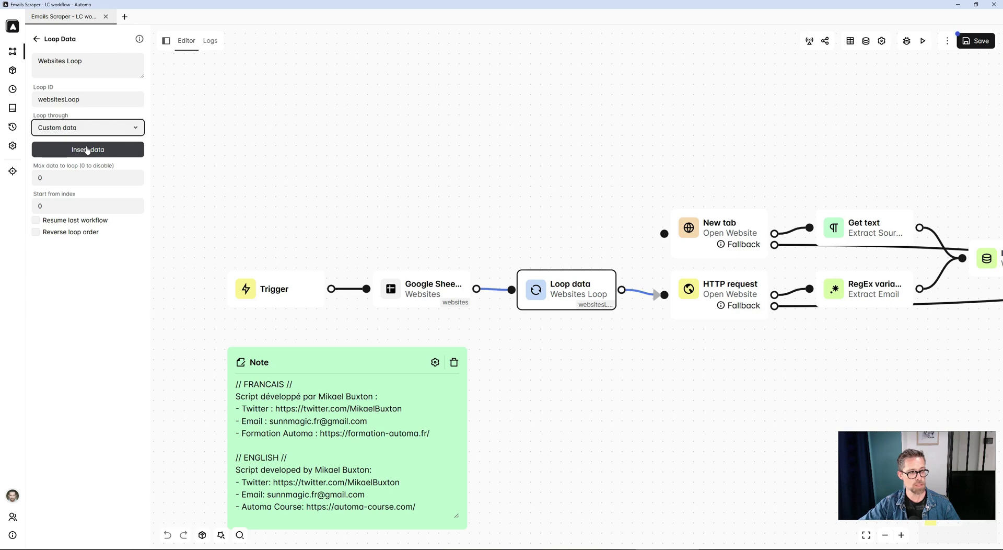
{"action": "left_click", "coordinate": [87, 149]}
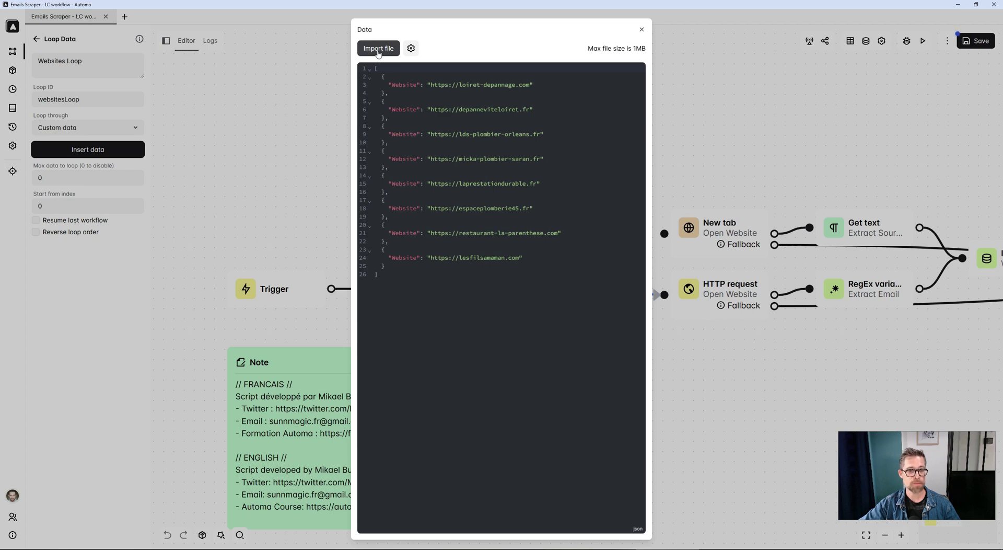
Step: Clear the loop's existing JSON data and import Websites.csv as its custom data
{"action": "key", "text": "alt+Tab"}
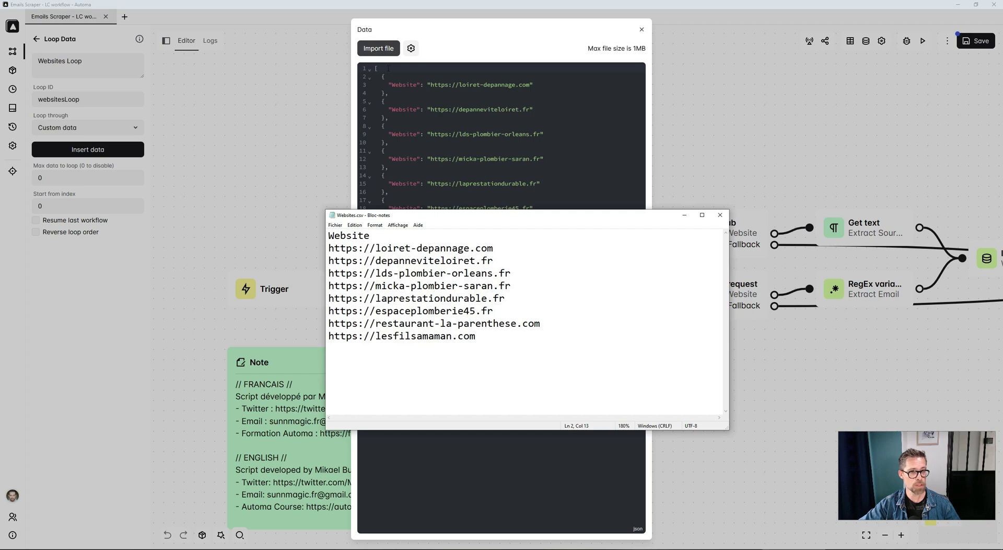
{"action": "left_click", "coordinate": [399, 95]}
{"action": "type", "text": "z"}
{"action": "key", "text": "ctrl+a"}
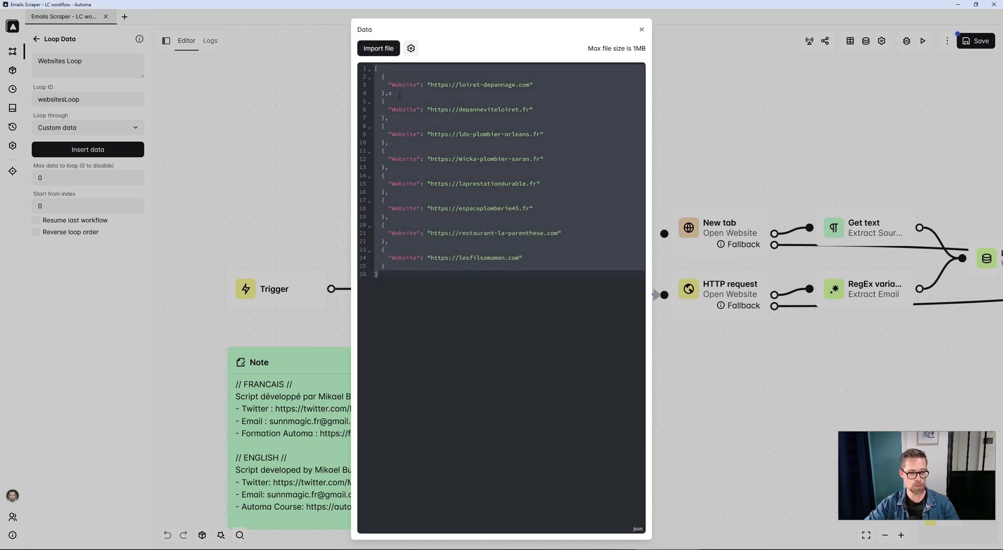
{"action": "key", "text": "BackSpace"}
{"action": "left_click", "coordinate": [380, 48]}
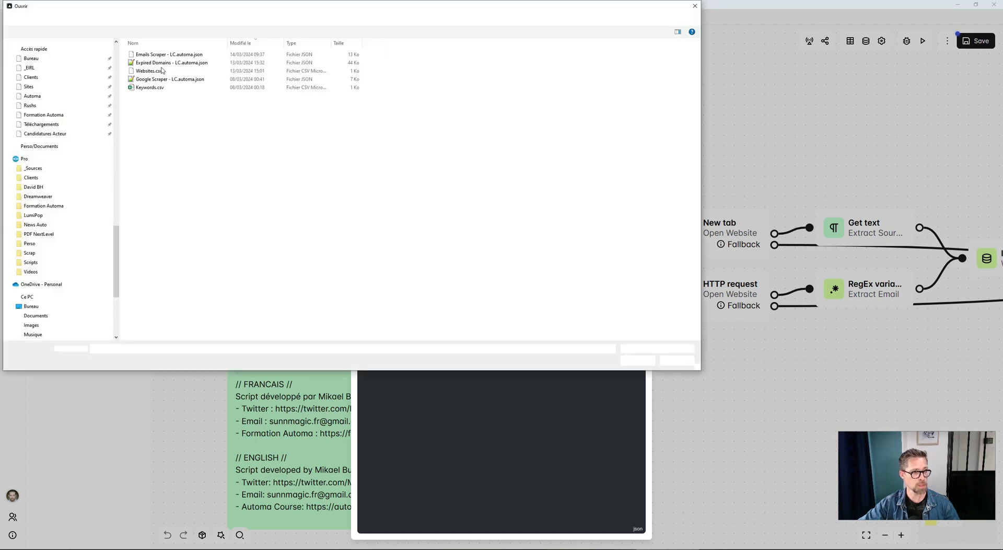
{"action": "double_click", "coordinate": [155, 72]}
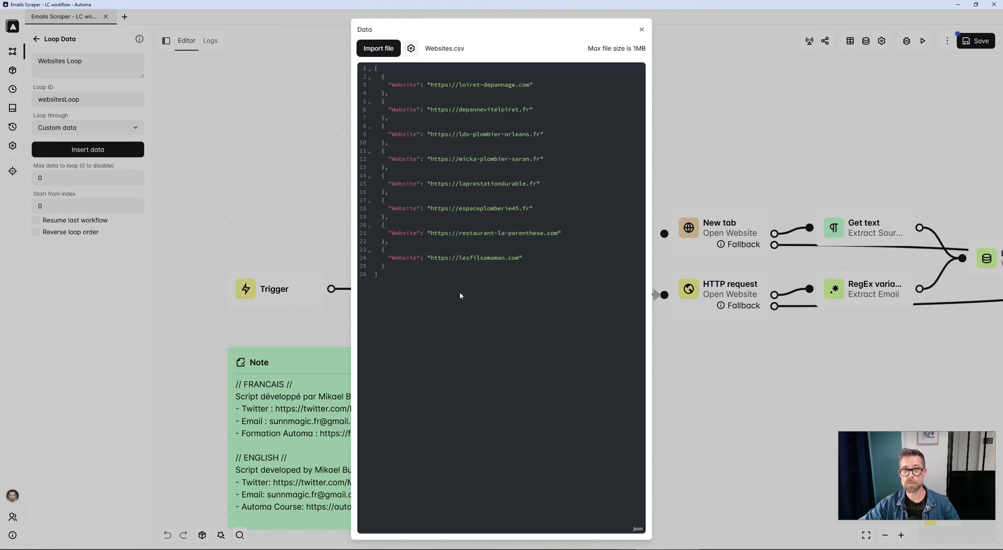
Step: Close the custom data editor and pan the canvas to the right
{"action": "left_click", "coordinate": [730, 167]}
{"action": "scroll", "coordinate": [701, 426], "scroll_direction": "right", "scroll_amount": 5}
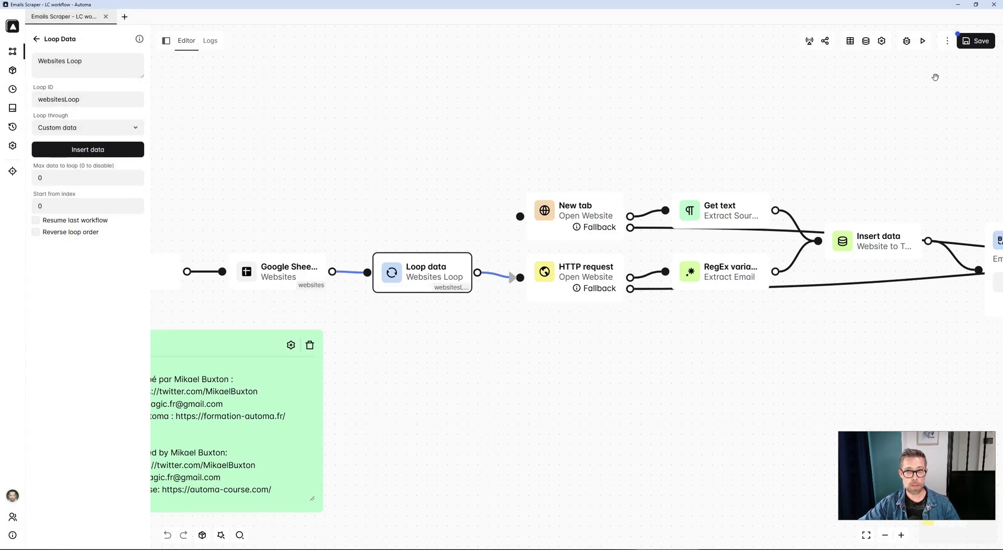